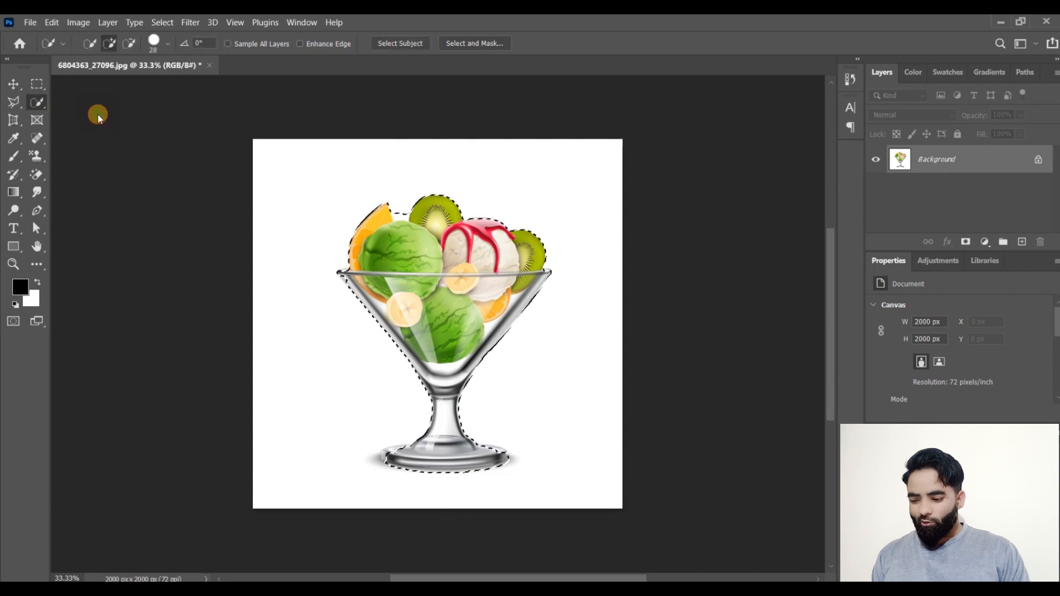
- Copy the selected dessert glass onto its own layer and hide the Background layer
{"action": "key", "text": "alt"}
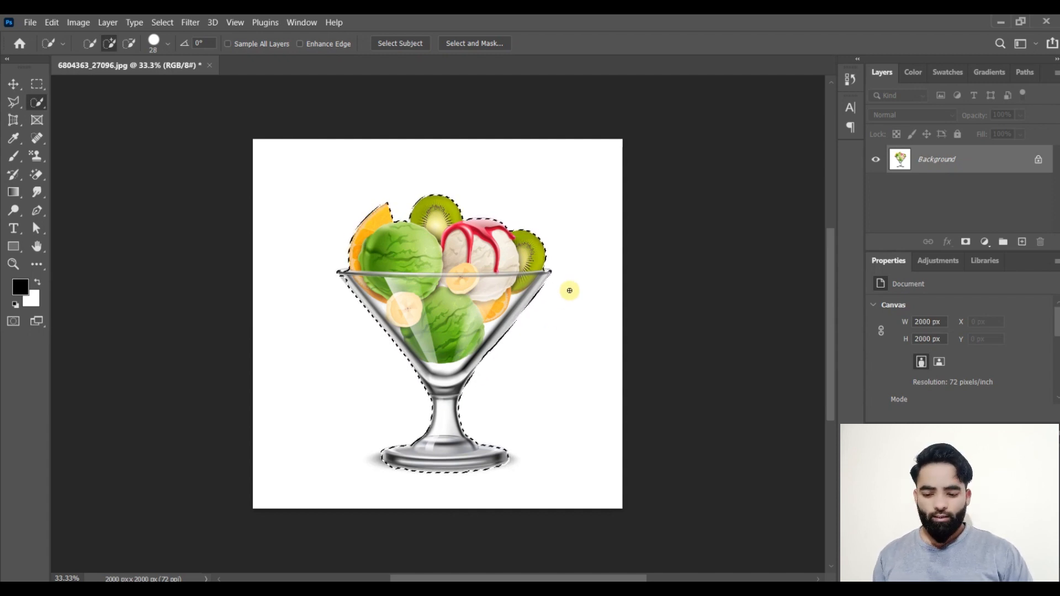
{"action": "key", "text": "ctrl+j"}
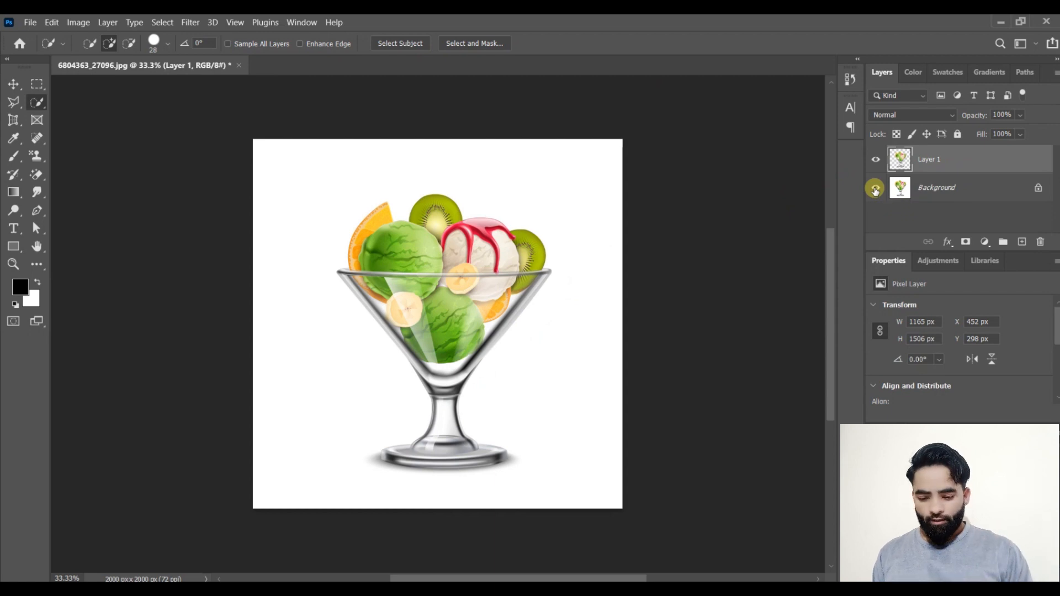
{"action": "left_click", "coordinate": [876, 189]}
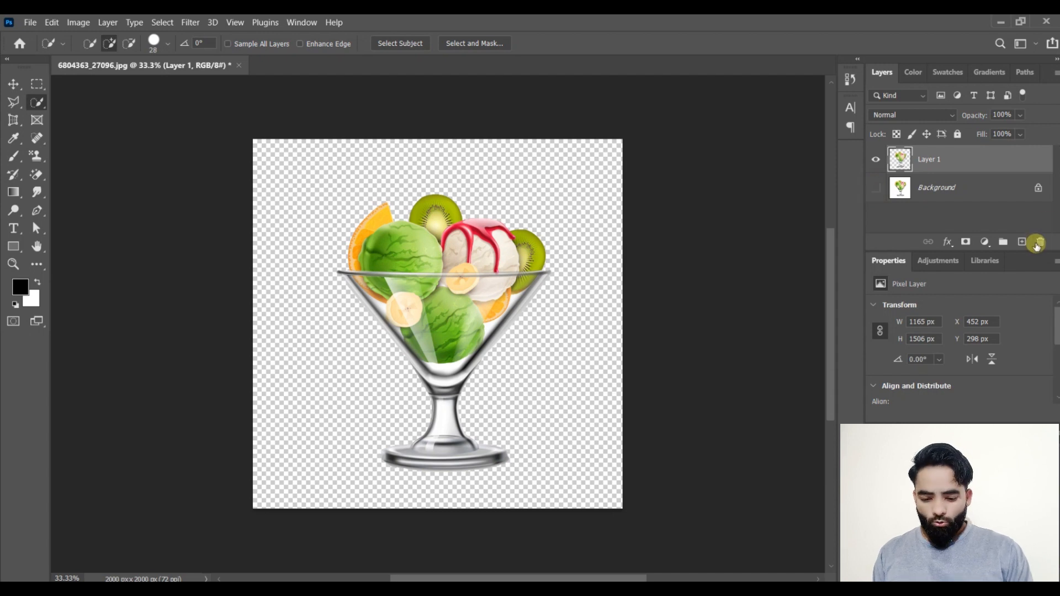
- Add a new layer filled with pink (H 343, S 67, B 89) and place it beneath the cut-out dessert layer
{"action": "left_click", "coordinate": [1021, 243]}
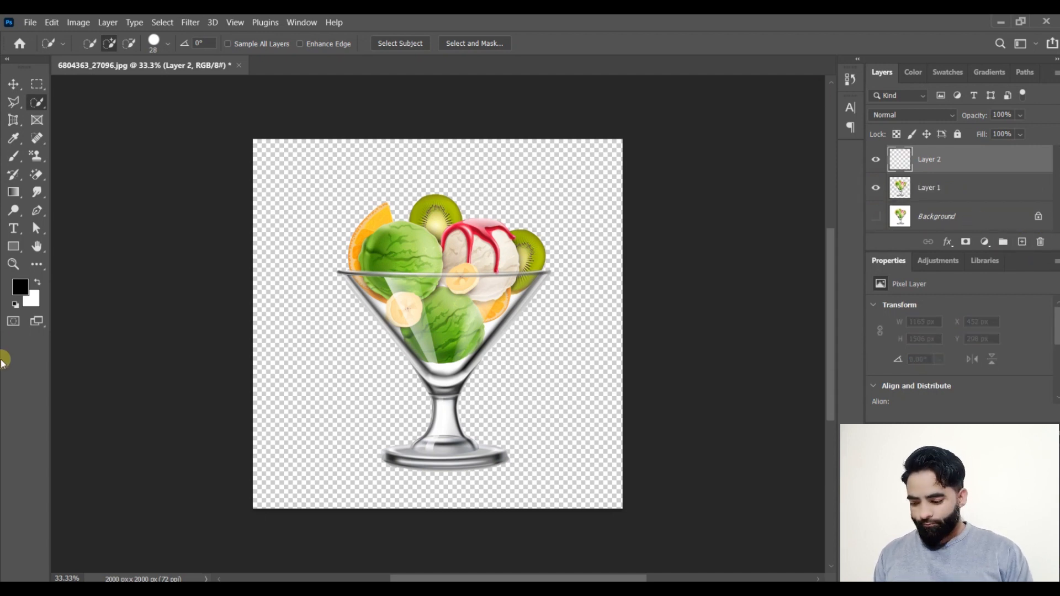
{"action": "left_click", "coordinate": [18, 288]}
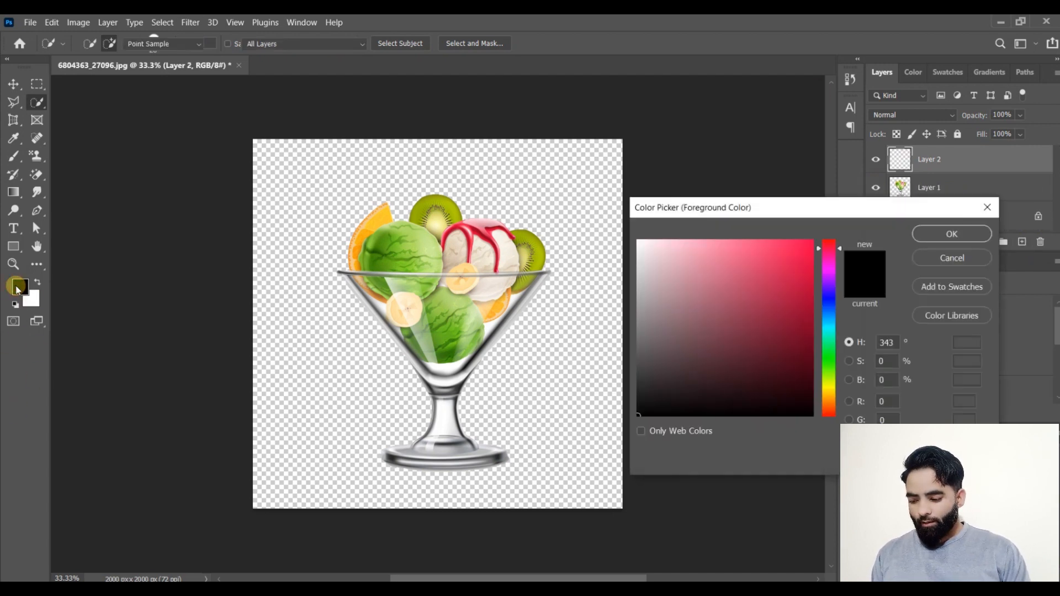
{"action": "left_click_drag", "start_coordinate": [792, 284], "coordinate": [757, 258]}
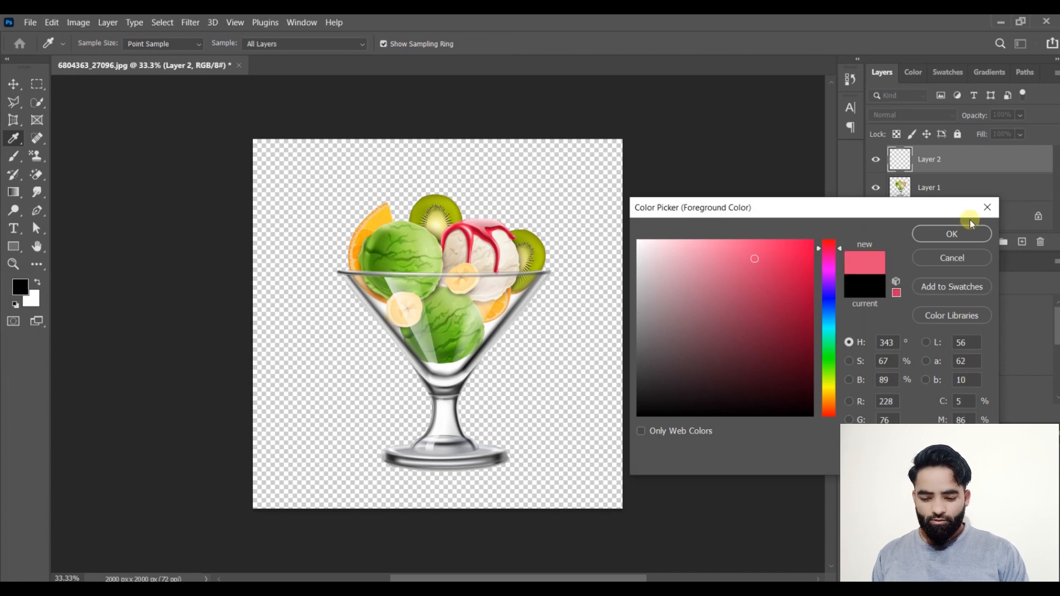
{"action": "left_click", "coordinate": [952, 234]}
{"action": "key", "text": "w"}
{"action": "key", "text": "alt+BackSpace"}
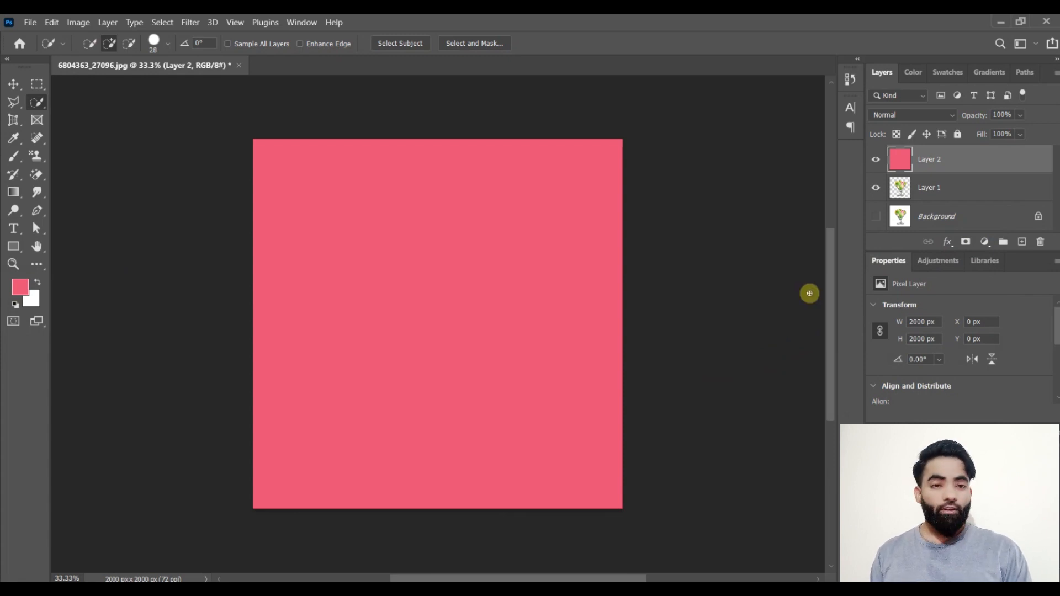
{"action": "left_click_drag", "start_coordinate": [935, 159], "coordinate": [948, 205]}
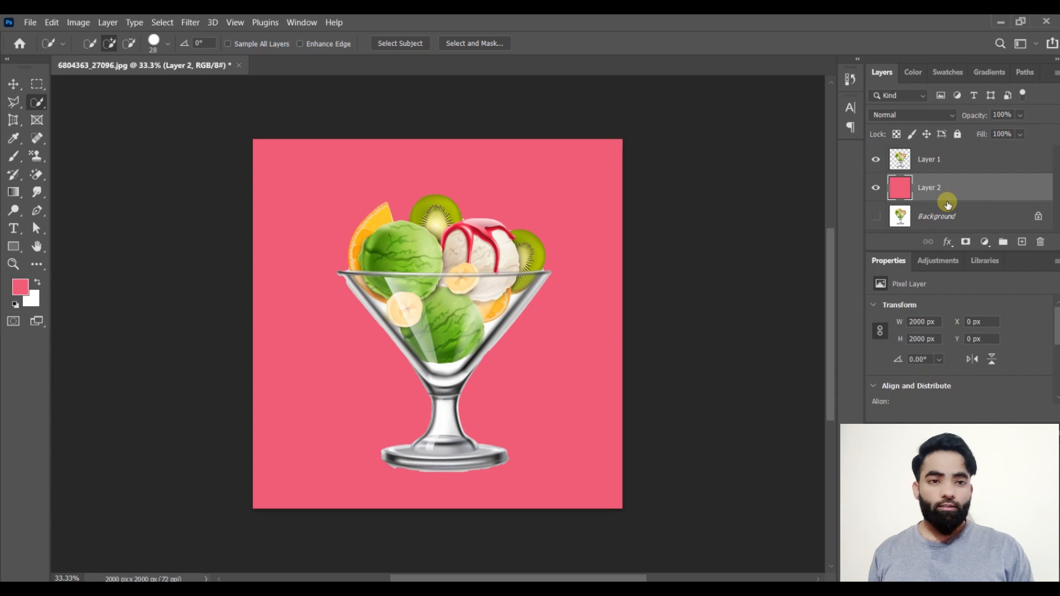
- Discard the pink fill layer and the dessert cut-out layer, and duplicate the Background layer
{"action": "key", "text": "ctrl+z"}
{"action": "key", "text": "ctrl+z"}
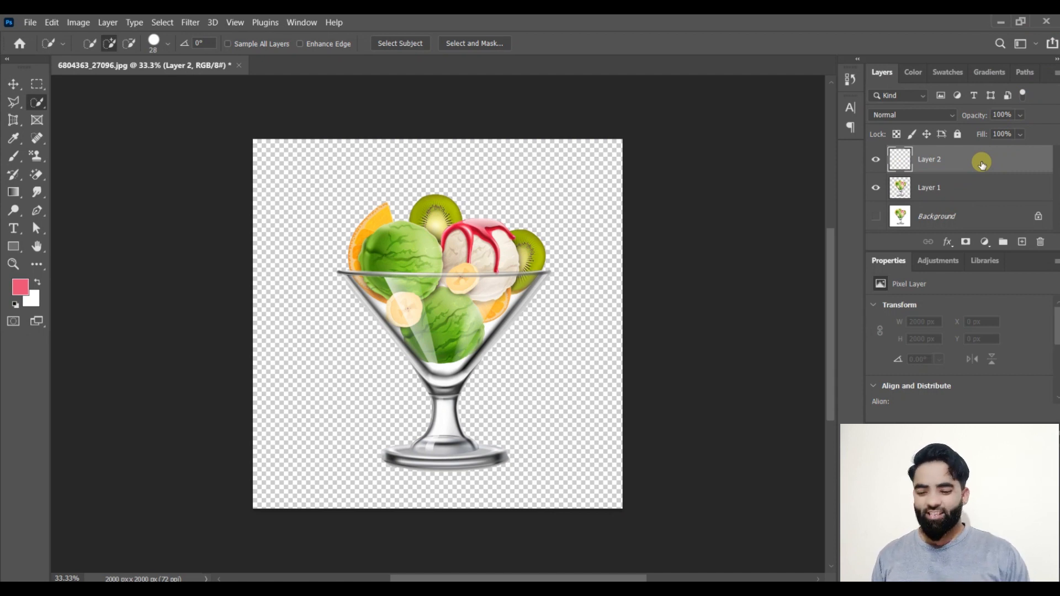
{"action": "left_click_drag", "start_coordinate": [973, 168], "coordinate": [1042, 243]}
{"action": "left_click_drag", "start_coordinate": [973, 160], "coordinate": [1022, 246]}
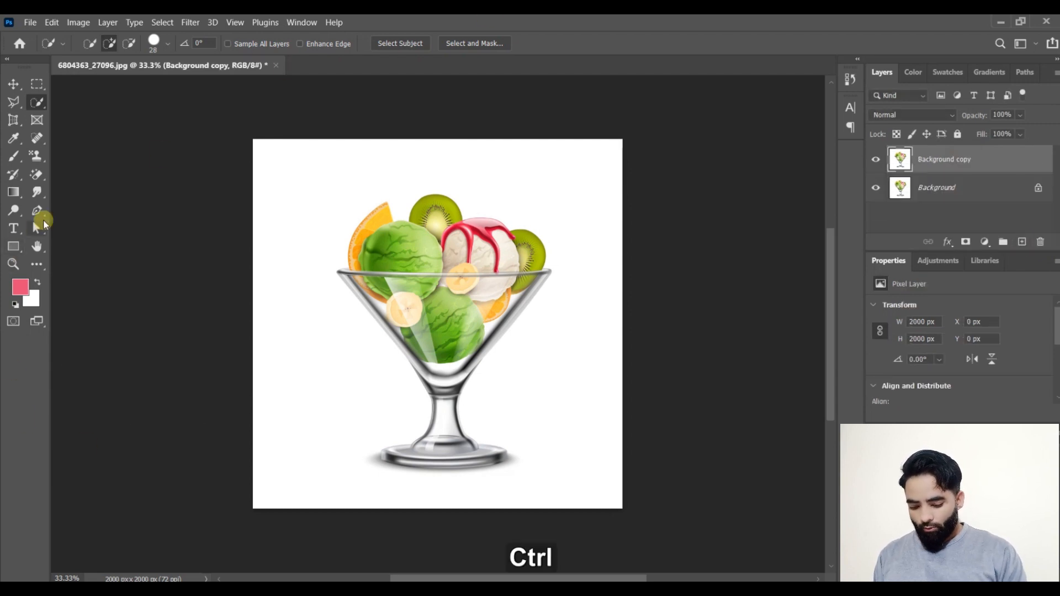
- Start a Pen tool path where the orange slice meets the glass rim and curve it along the outer peel to the slice's tip
{"action": "key", "text": "ctrl+equal"}
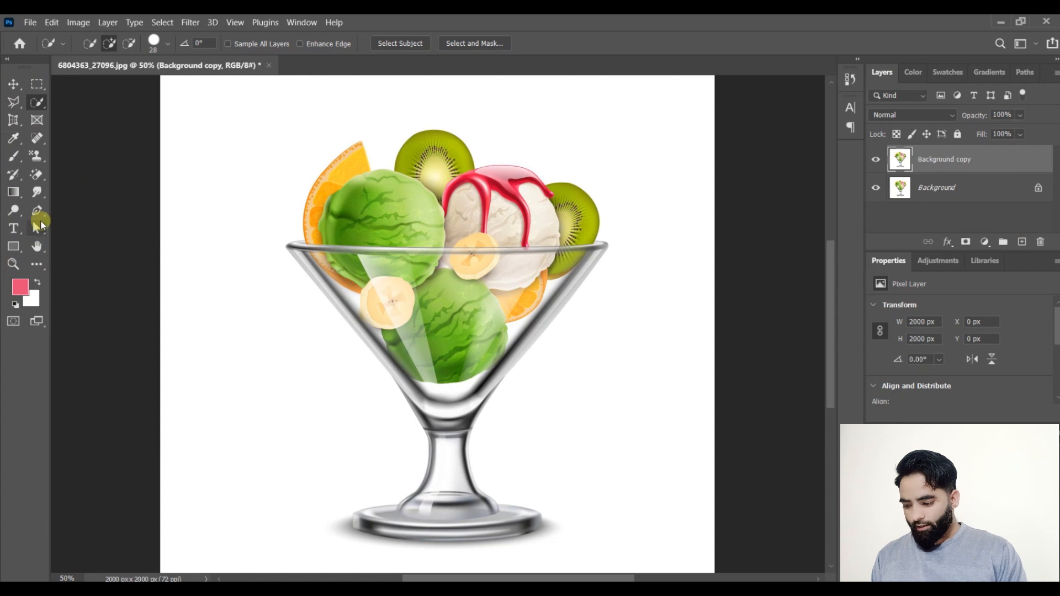
{"action": "left_click", "coordinate": [41, 215]}
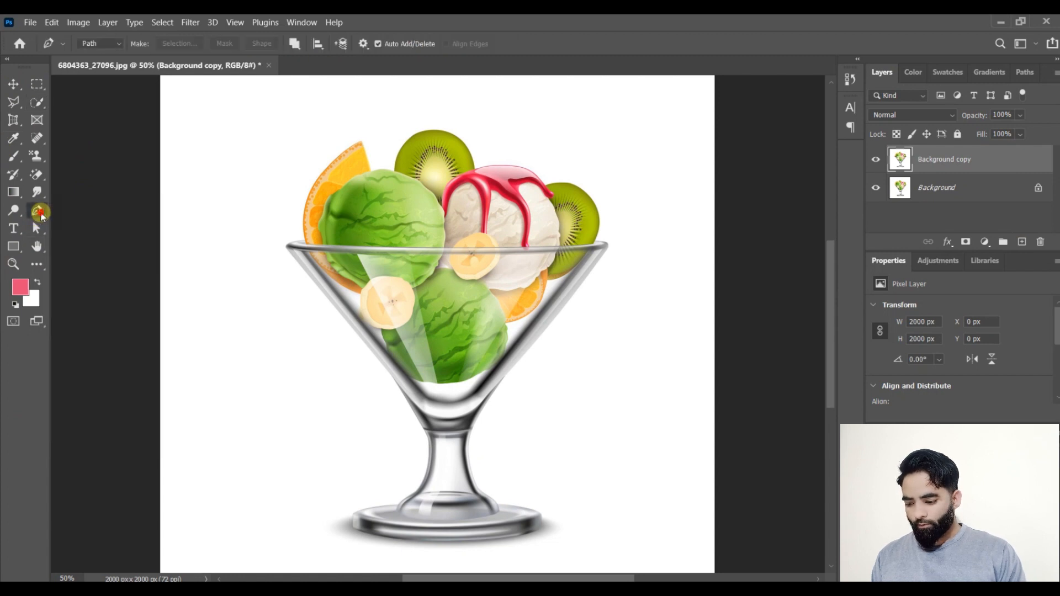
{"action": "right_click", "coordinate": [41, 215]}
{"action": "left_click", "coordinate": [69, 209]}
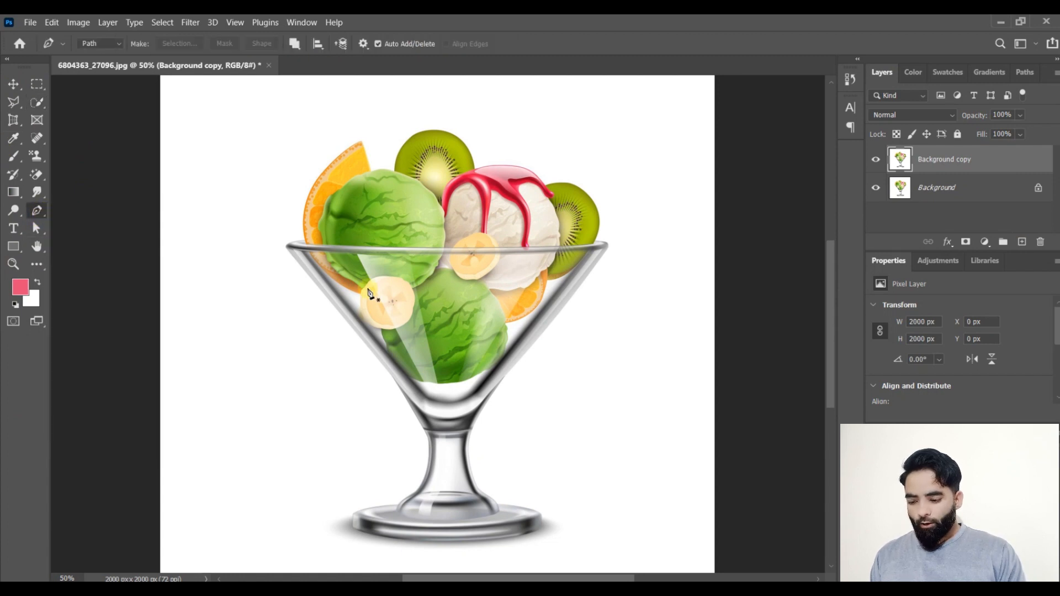
{"action": "left_click", "coordinate": [302, 239]}
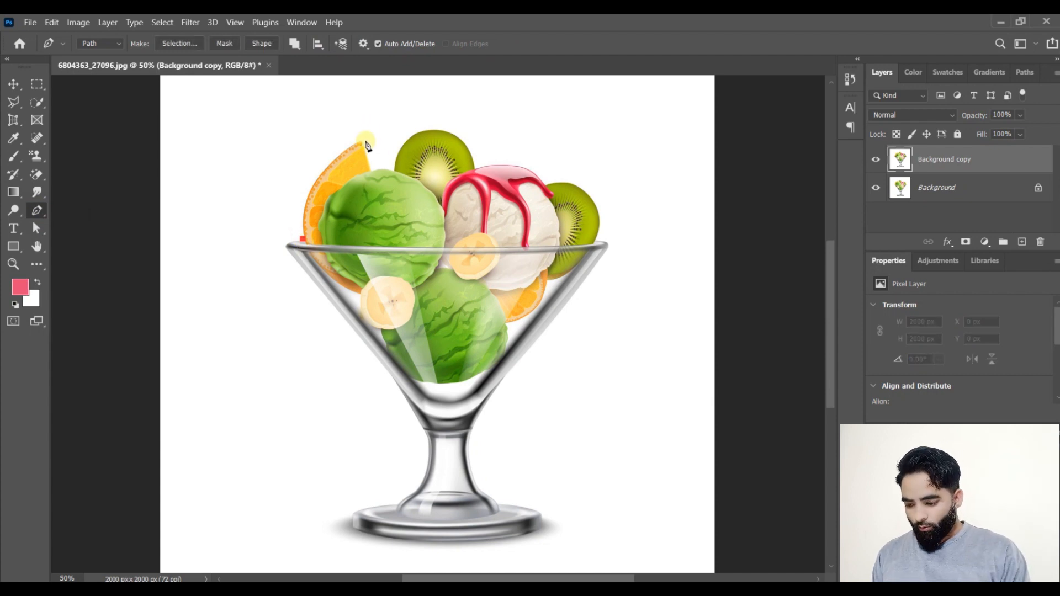
{"action": "left_click_drag", "start_coordinate": [362, 140], "coordinate": [434, 105]}
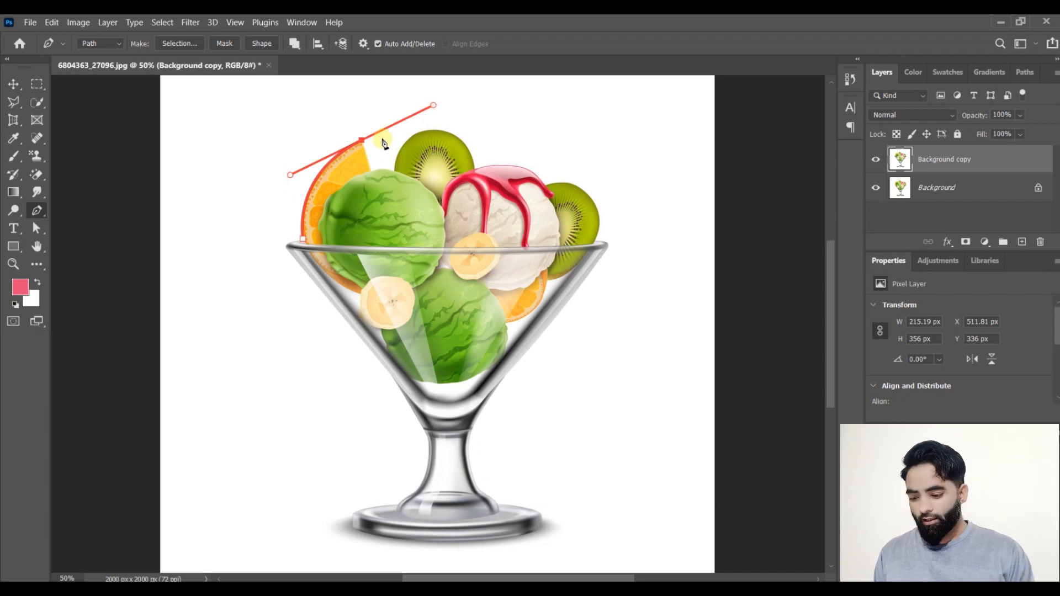
- Remove the outgoing handle at the orange slice's tip and extend the path straight down to the green scoop
{"action": "key", "text": "alt"}
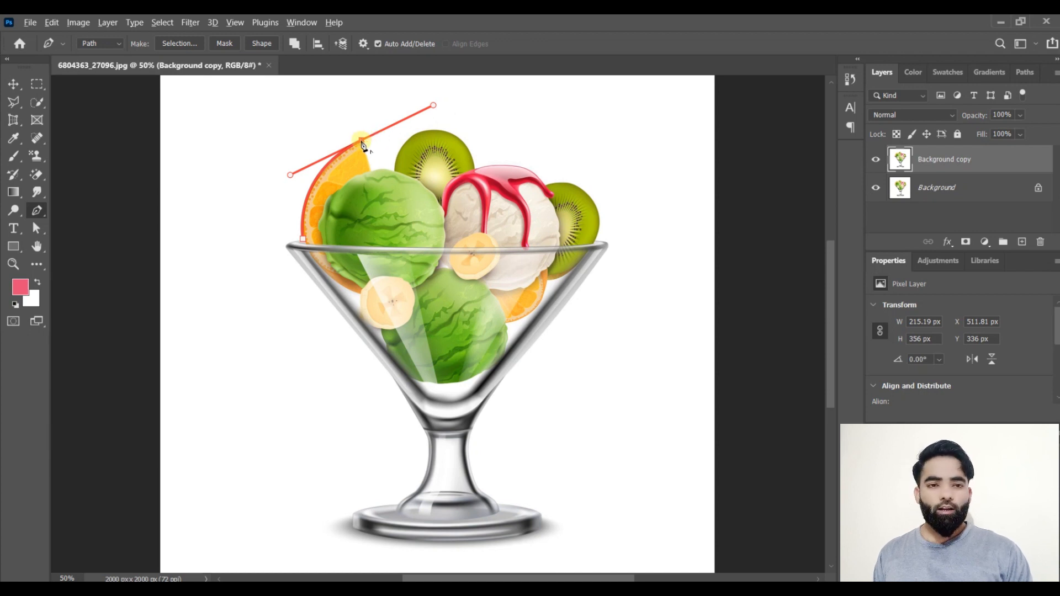
{"action": "left_click", "coordinate": [361, 140], "text": "alt"}
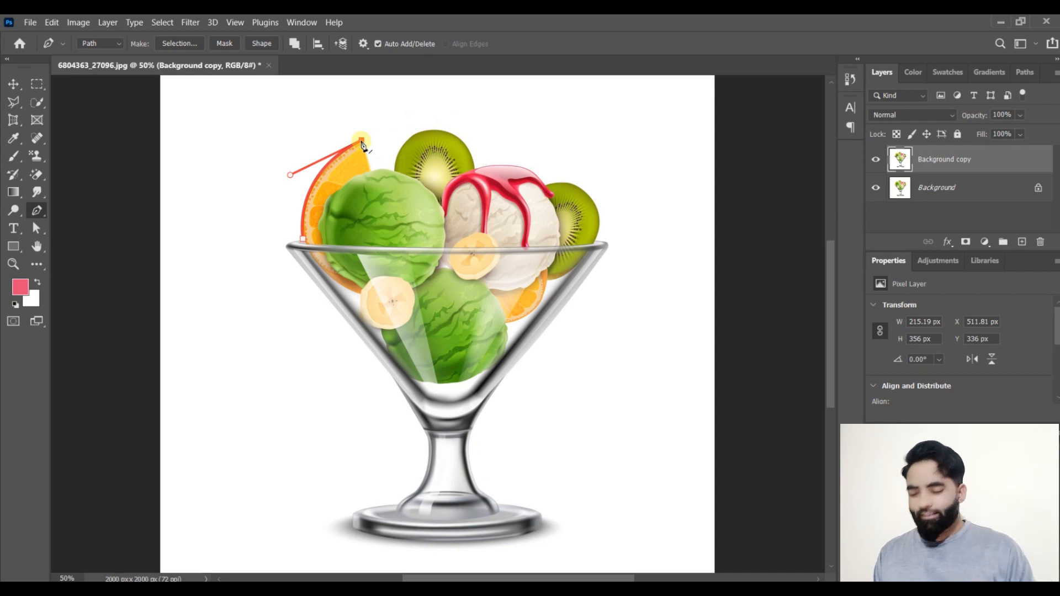
{"action": "left_click", "coordinate": [369, 170]}
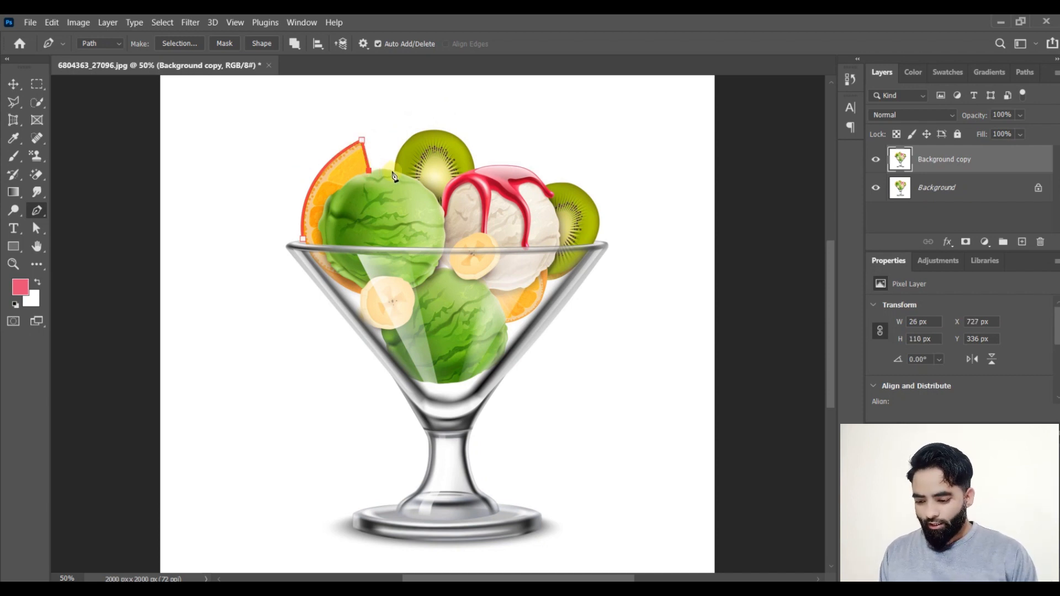
- Curve the path along the top of the green scoop to the rear kiwi slice, ending in a corner anchor without an outgoing handle
{"action": "left_click_drag", "start_coordinate": [392, 171], "coordinate": [408, 177]}
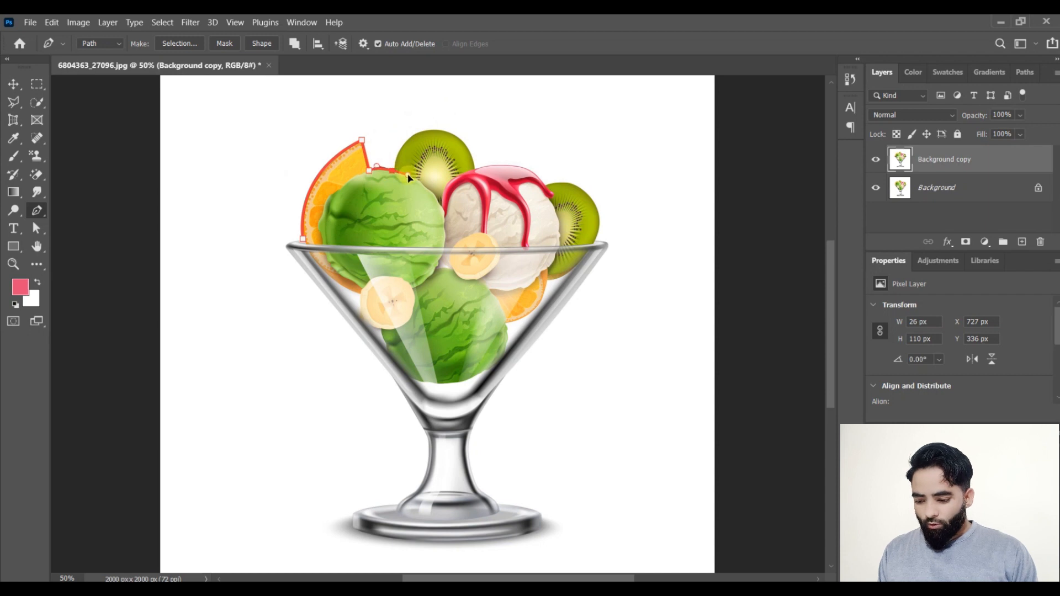
{"action": "key", "text": "ctrl+equal"}
{"action": "key", "text": "ctrl+equal"}
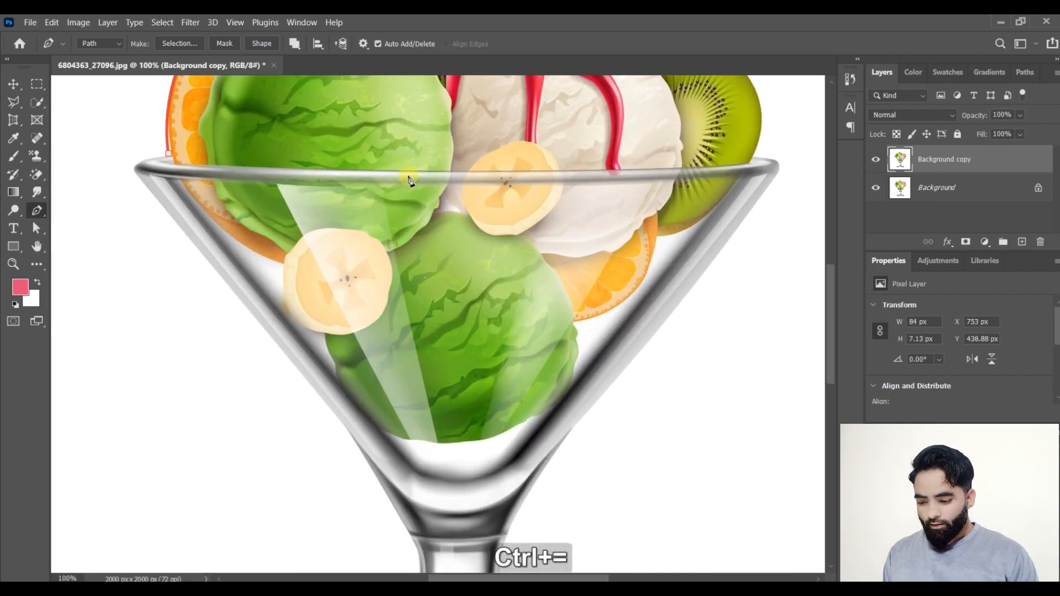
{"action": "key", "text": "space"}
{"action": "left_click_drag", "start_coordinate": [424, 150], "coordinate": [450, 349]}
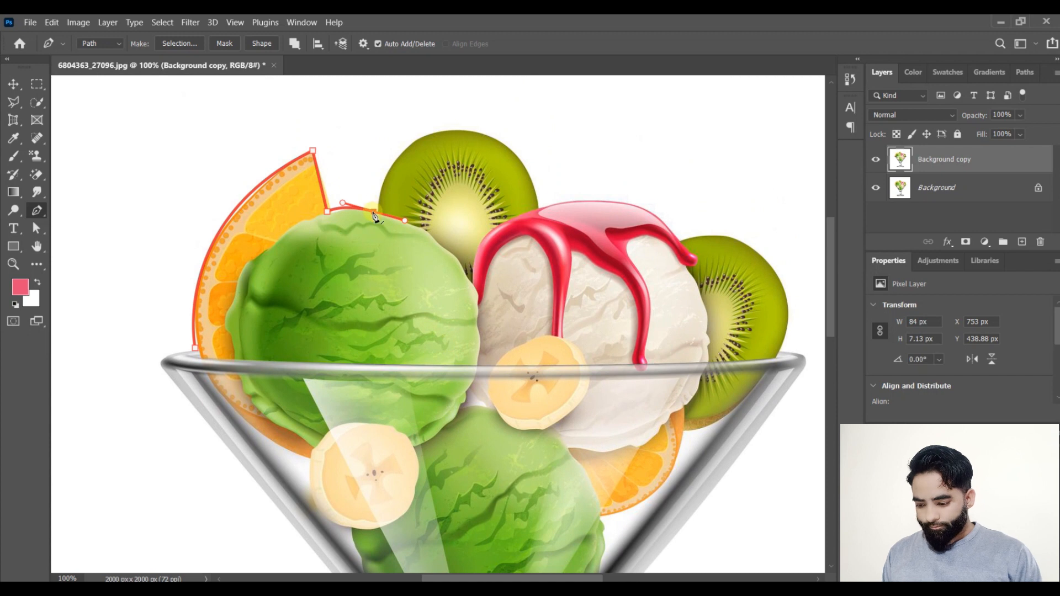
{"action": "left_click", "coordinate": [375, 212], "text": "alt"}
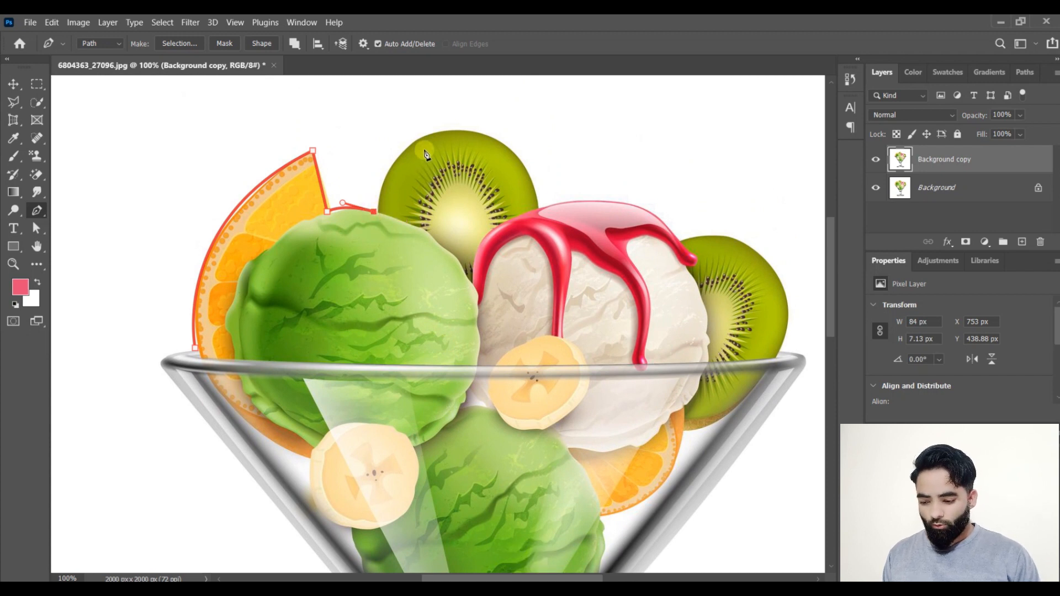
- Curve the path over the top of the rear kiwi slice and down to the edge of the red syrup
{"action": "left_click_drag", "start_coordinate": [418, 135], "coordinate": [499, 121]}
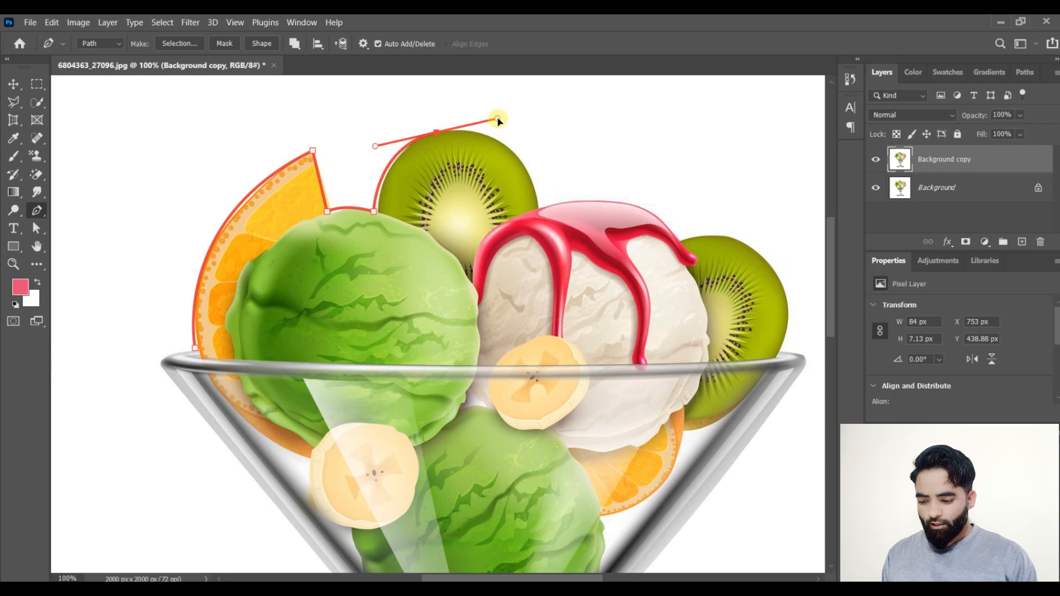
{"action": "left_click", "coordinate": [376, 212]}
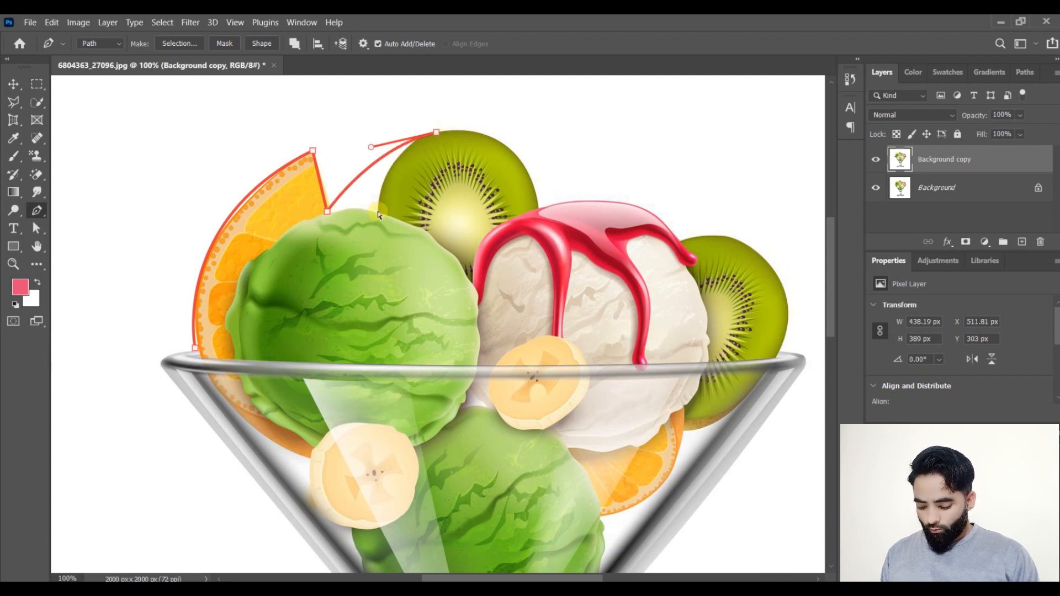
{"action": "key", "text": "ctrl+z"}
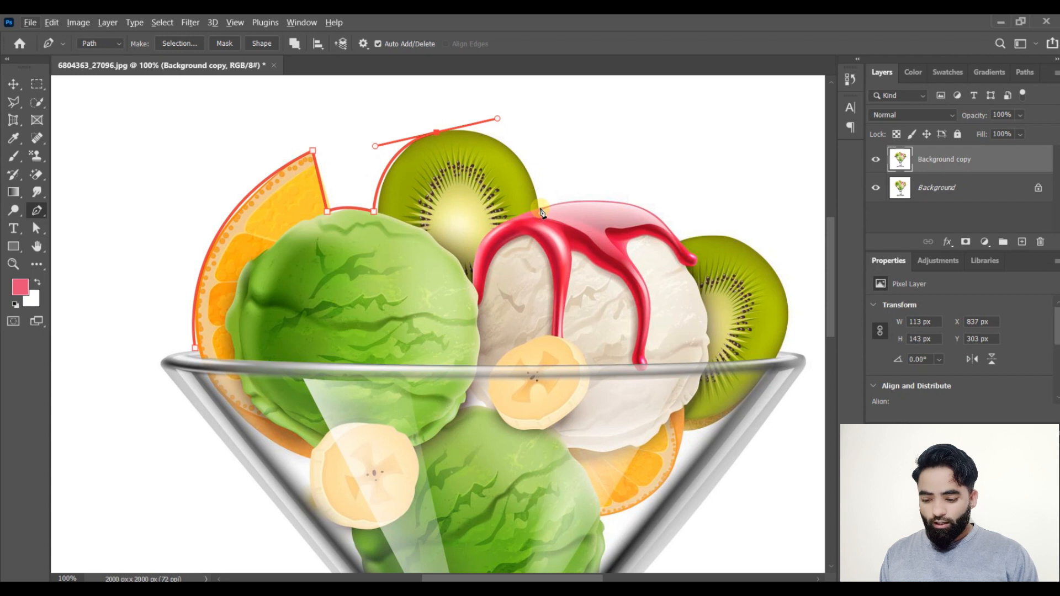
{"action": "left_click_drag", "start_coordinate": [539, 210], "coordinate": [534, 240]}
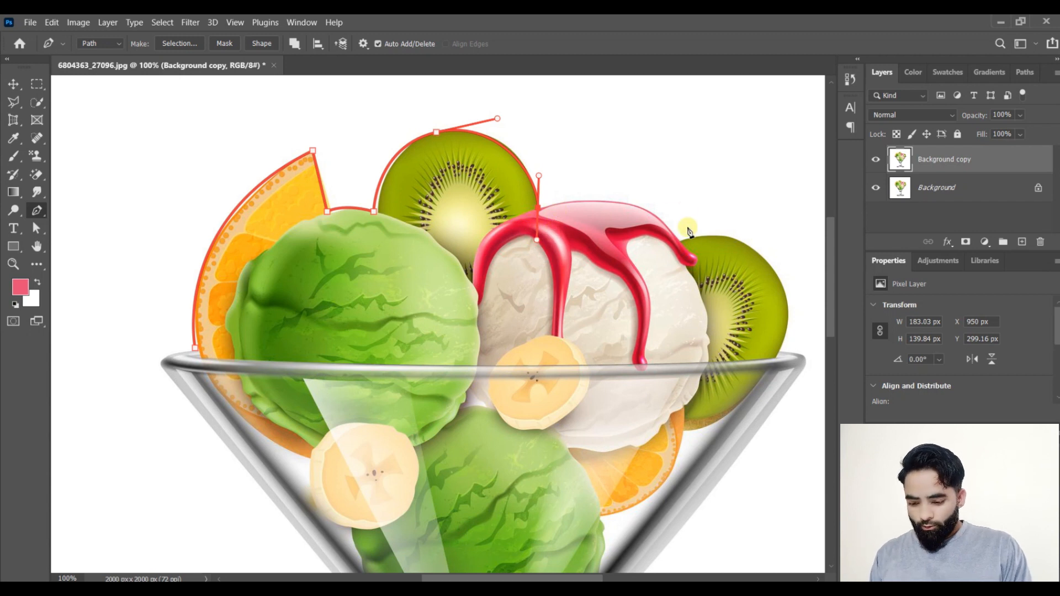
- Remove the outgoing handle where the kiwi meets the syrup, and curve the path over the top of the syrup-covered scoop
{"action": "left_click_drag", "start_coordinate": [689, 247], "coordinate": [704, 316]}
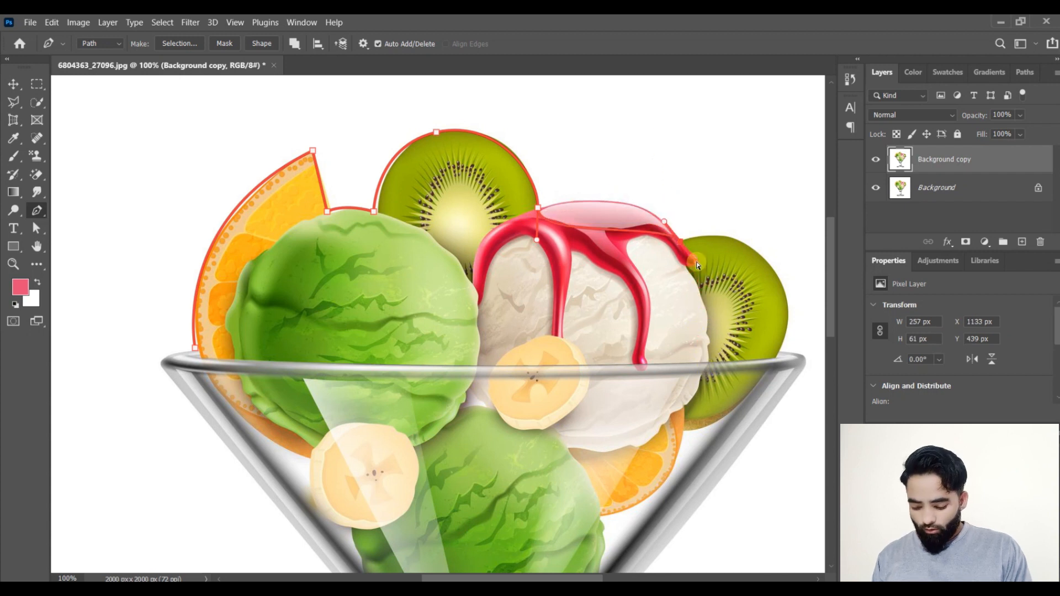
{"action": "key", "text": "ctrl+z"}
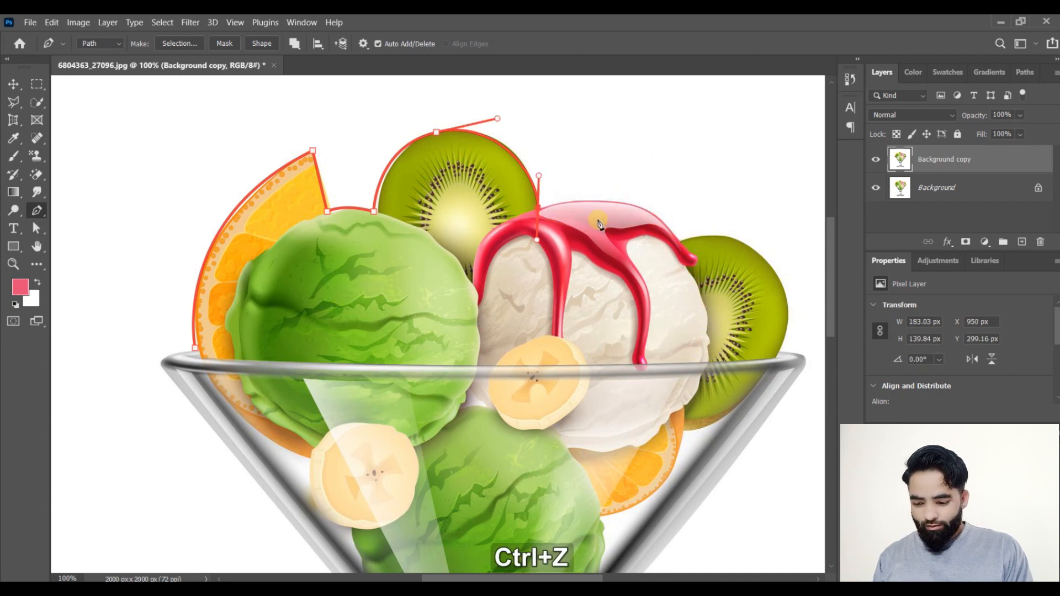
{"action": "left_click", "coordinate": [538, 214], "text": "alt"}
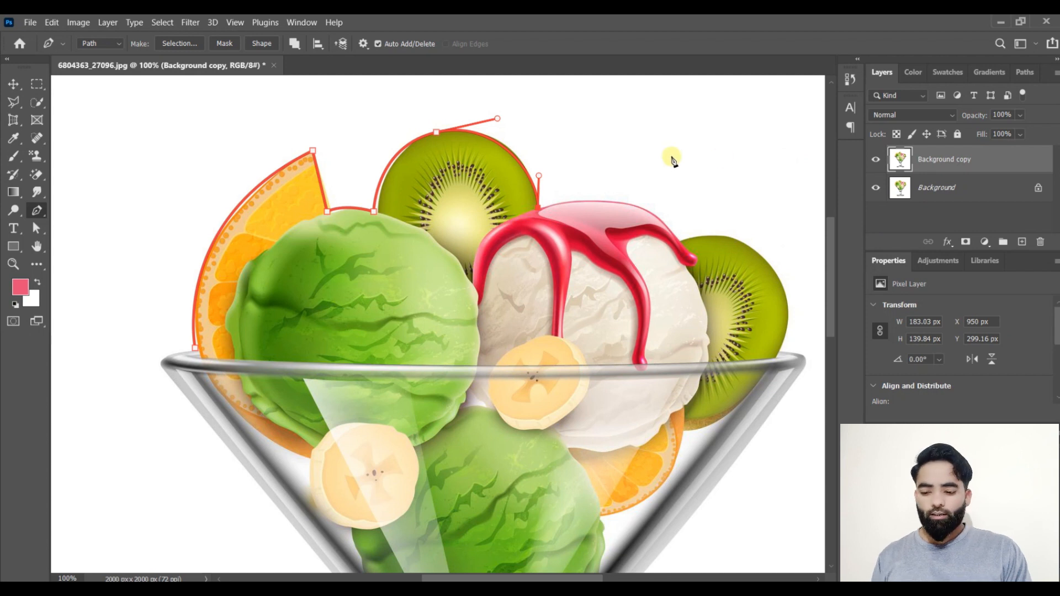
{"action": "left_click", "coordinate": [618, 202]}
{"action": "left_click_drag", "start_coordinate": [620, 205], "coordinate": [668, 206]}
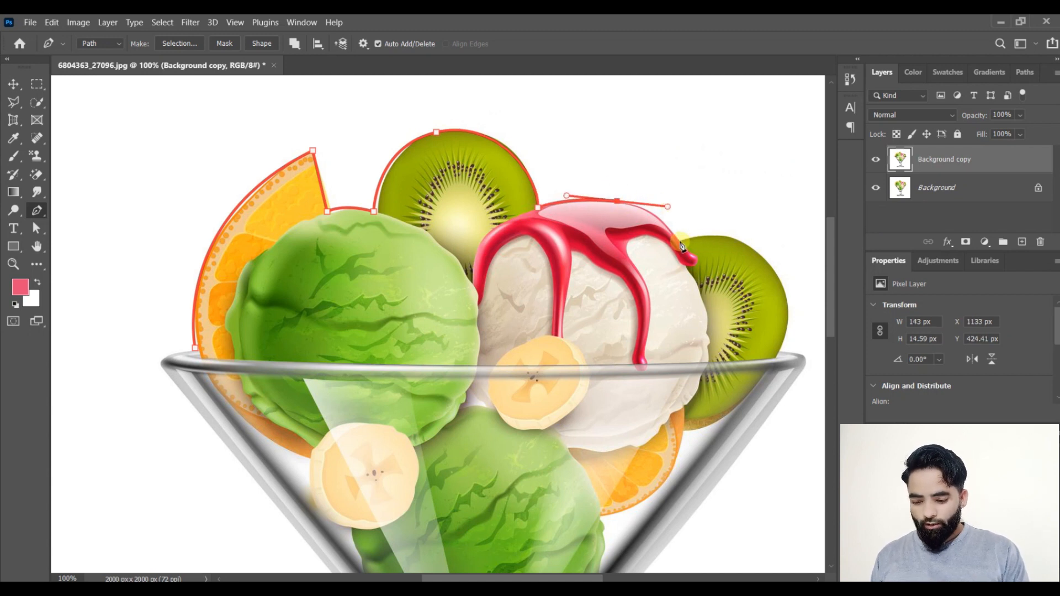
- Extend the path down the syrup's edge toward the right kiwi slice, ending in a corner anchor without an outgoing handle
{"action": "left_click", "coordinate": [681, 245]}
{"action": "key", "text": "ctrl+z"}
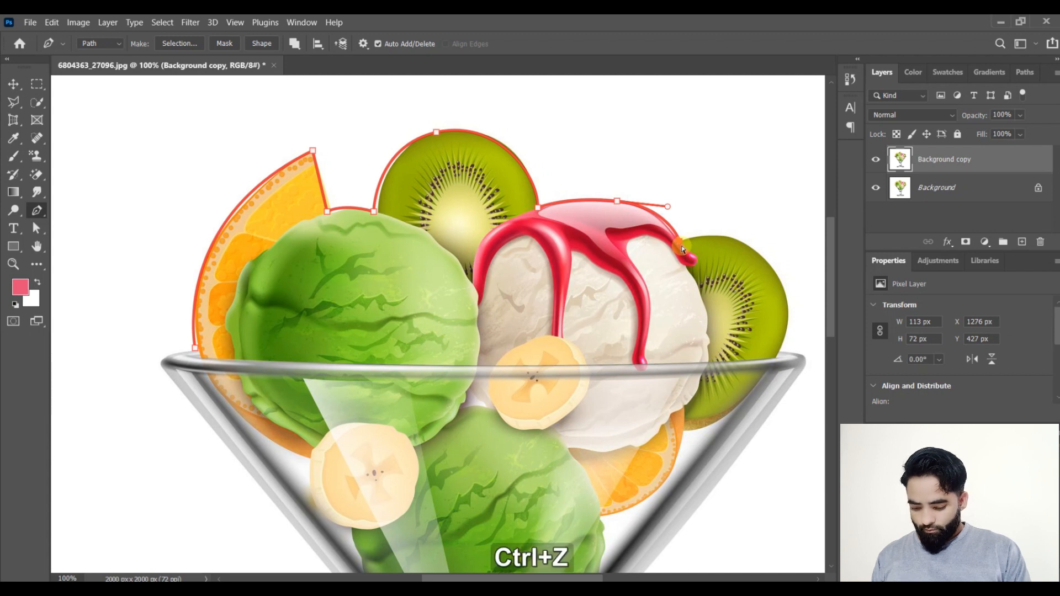
{"action": "left_click", "coordinate": [669, 236]}
{"action": "left_click_drag", "start_coordinate": [687, 244], "coordinate": [687, 245]}
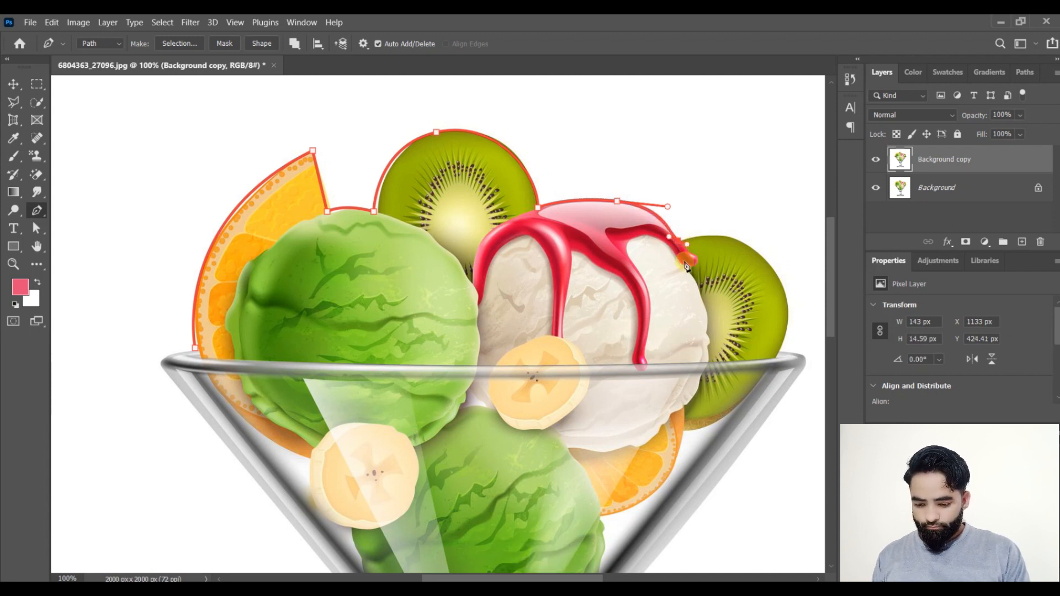
{"action": "left_click", "coordinate": [669, 237], "text": "alt"}
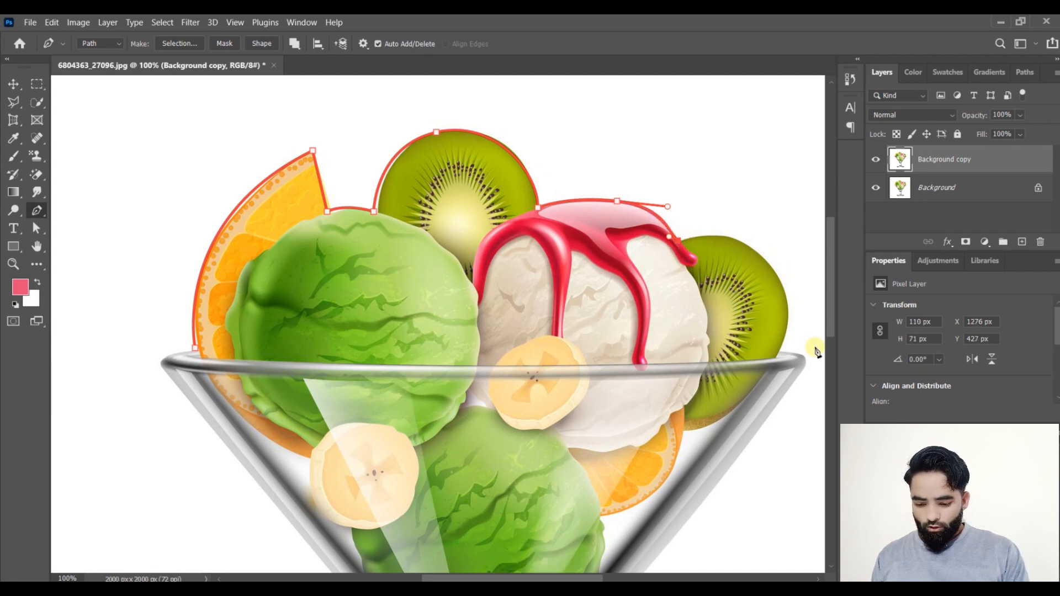
- Curve the path around the right kiwi slice to the glass rim and around the rim's tip onto the bowl's right edge
{"action": "left_click_drag", "start_coordinate": [780, 350], "coordinate": [760, 464]}
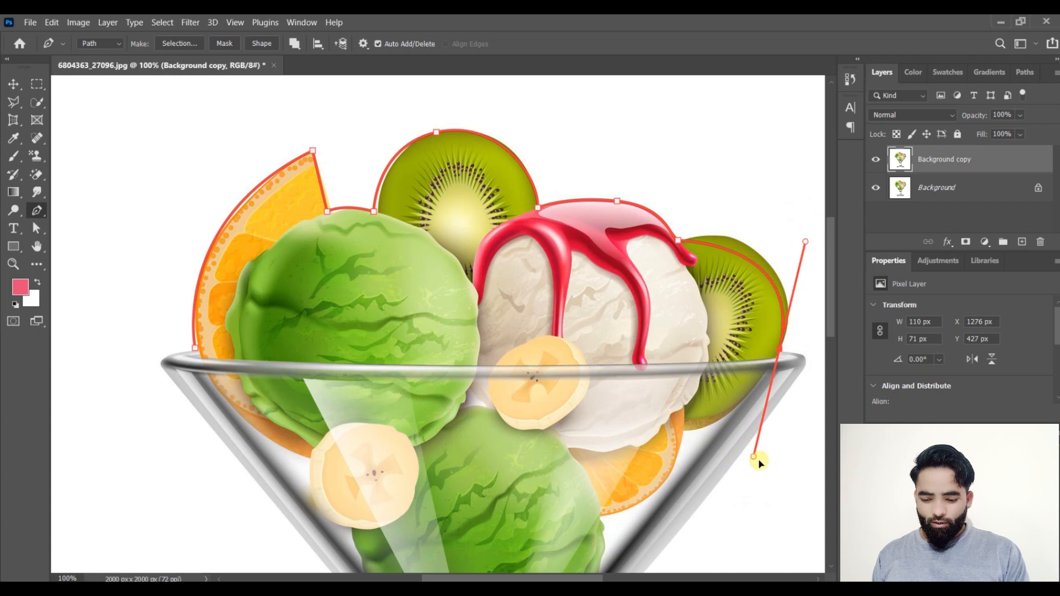
{"action": "key", "text": "ctrl+z"}
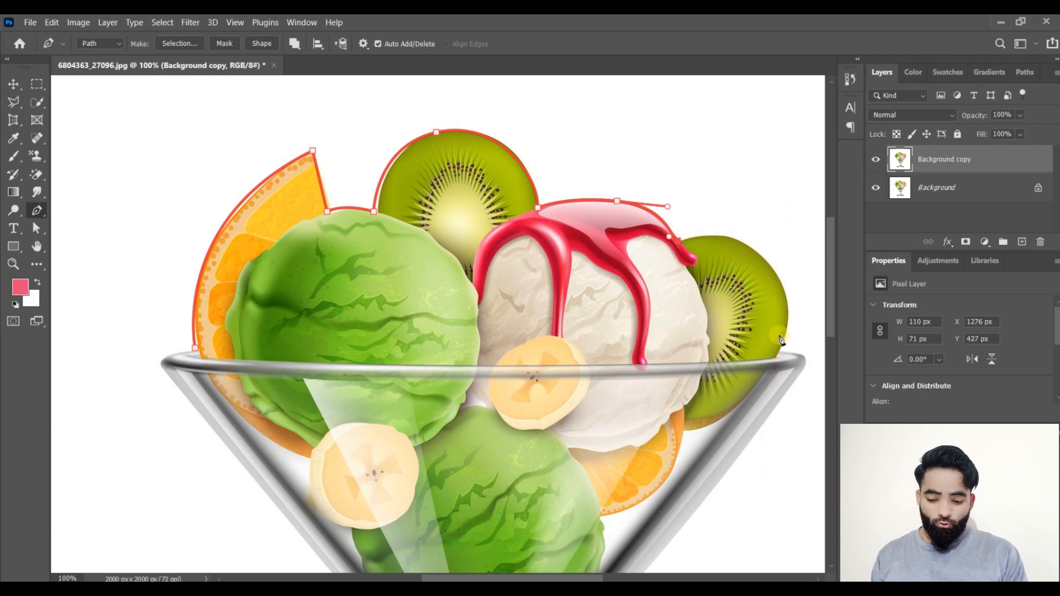
{"action": "left_click_drag", "start_coordinate": [780, 279], "coordinate": [806, 375]}
{"action": "key", "text": "ctrl+z"}
{"action": "left_click", "coordinate": [781, 350], "text": "alt"}
{"action": "left_click", "coordinate": [784, 398]}
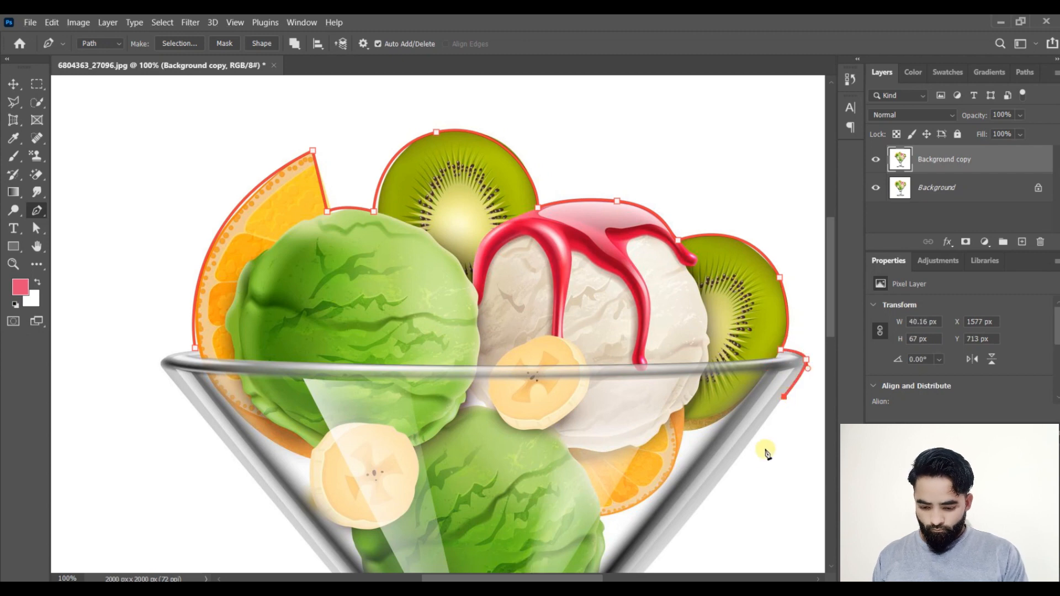
- Extend the path down the bowl's right edge and curve it inward to the top of the stem
{"action": "key", "text": "space"}
{"action": "left_click_drag", "start_coordinate": [710, 512], "coordinate": [714, 265]}
{"action": "left_click", "coordinate": [596, 386]}
{"action": "left_click_drag", "start_coordinate": [538, 468], "coordinate": [544, 500]}
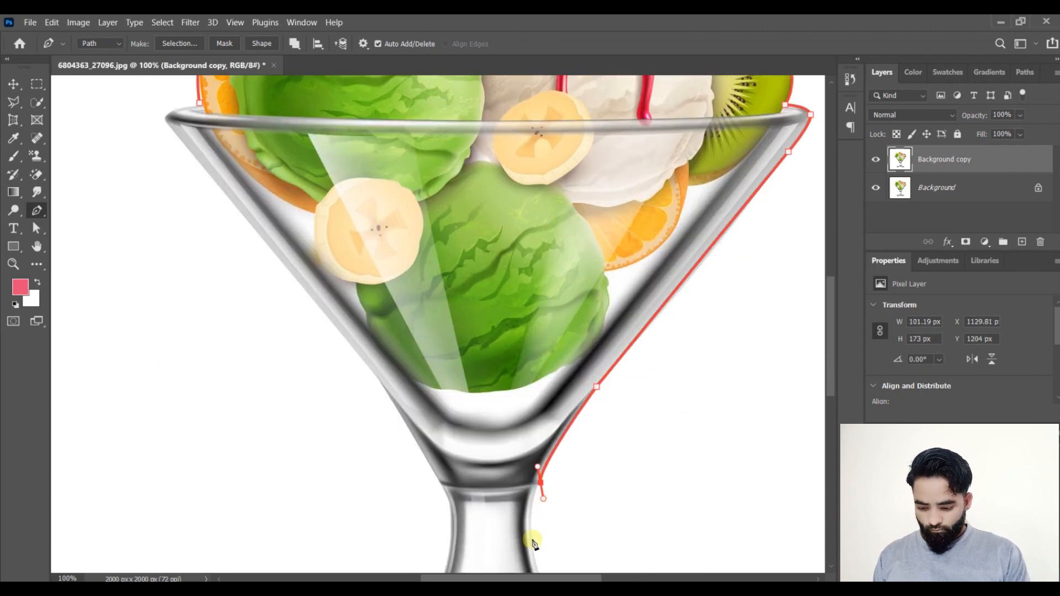
- Curve the path down the right side of the stem and end it in a straight segment to the base plate
{"action": "key", "text": "space"}
{"action": "left_click_drag", "start_coordinate": [531, 540], "coordinate": [533, 318]}
{"action": "left_click_drag", "start_coordinate": [547, 366], "coordinate": [582, 459]}
{"action": "left_click", "coordinate": [548, 366], "text": "alt"}
{"action": "left_click", "coordinate": [585, 397]}
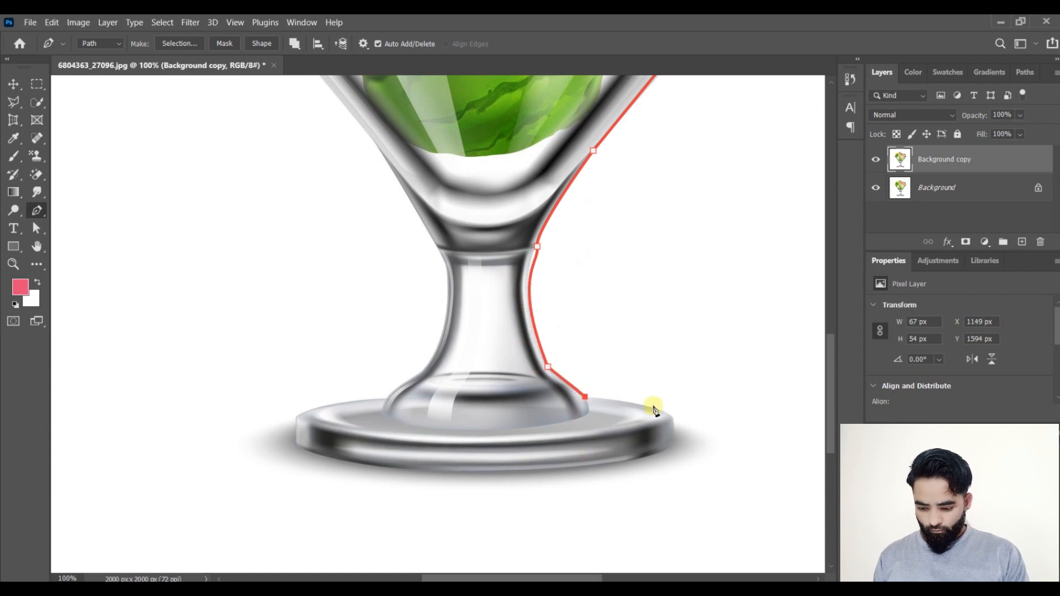
- Curve the path over the base plate's upper right rim, remove the outgoing handle, and continue straight down the plate's right edge
{"action": "left_click", "coordinate": [670, 418]}
{"action": "key", "text": "ctrl+z"}
{"action": "left_click_drag", "start_coordinate": [672, 415], "coordinate": [694, 436]}
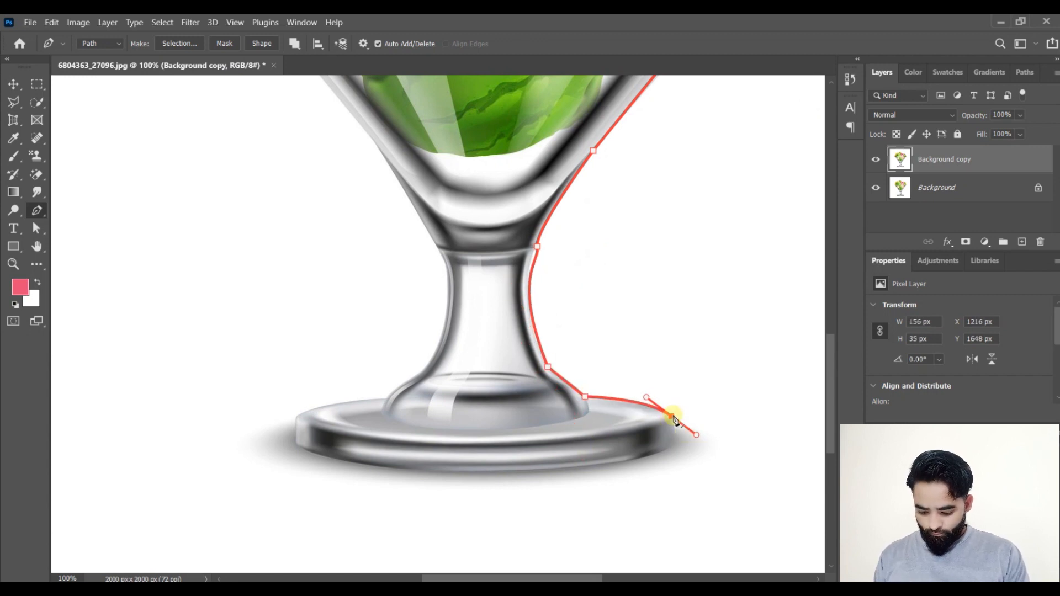
{"action": "left_click", "coordinate": [672, 415], "text": "alt"}
{"action": "left_click", "coordinate": [675, 443]}
- Curve the path along the underside of the base plate and continue it up the plate's short left edge with corner anchors
{"action": "left_click", "coordinate": [465, 473]}
{"action": "left_click", "coordinate": [418, 463]}
{"action": "left_click_drag", "start_coordinate": [410, 463], "coordinate": [227, 410]}
{"action": "left_click", "coordinate": [465, 473], "text": "alt"}
{"action": "left_click", "coordinate": [297, 445], "text": "alt"}
{"action": "left_click", "coordinate": [296, 417]}
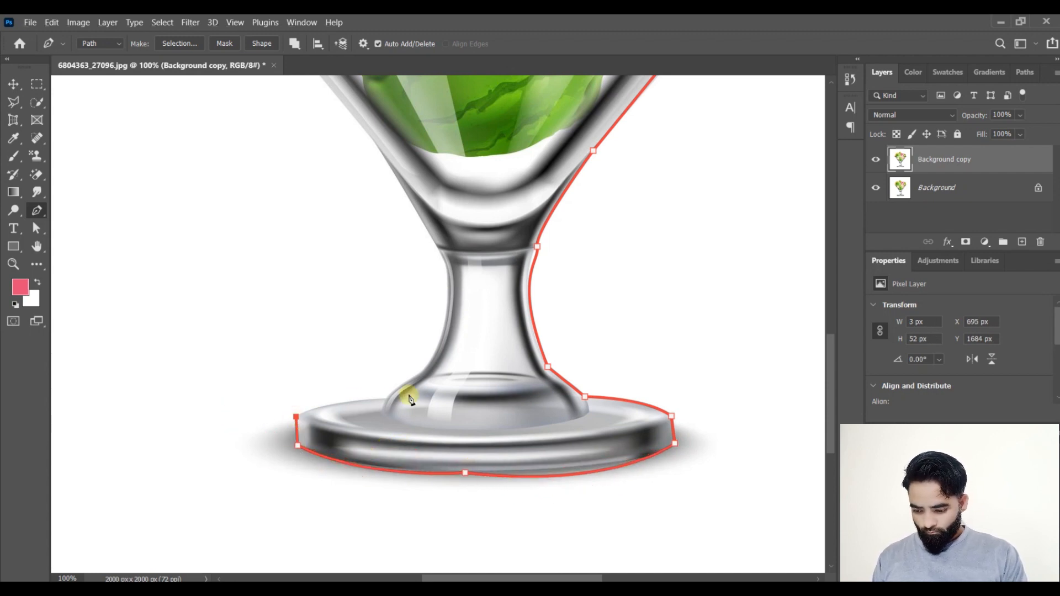
- Curve the path over the base plate's upper left rim to the stem's foot and up the stem's left side
{"action": "left_click_drag", "start_coordinate": [386, 398], "coordinate": [438, 402]}
{"action": "left_click", "coordinate": [387, 399], "text": "alt"}
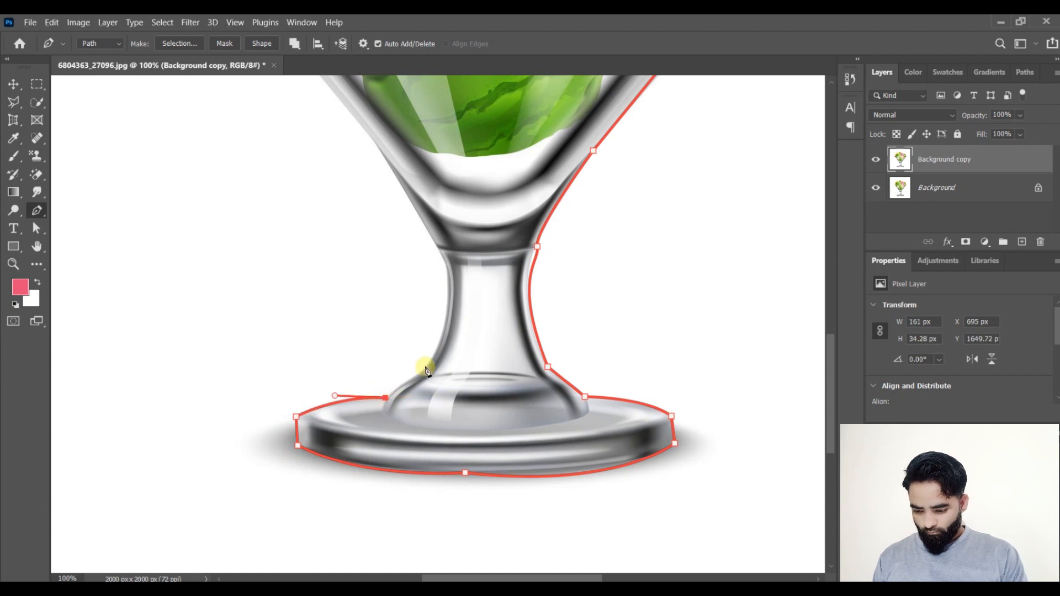
{"action": "left_click_drag", "start_coordinate": [426, 366], "coordinate": [442, 352]}
{"action": "left_click_drag", "start_coordinate": [442, 261], "coordinate": [411, 211]}
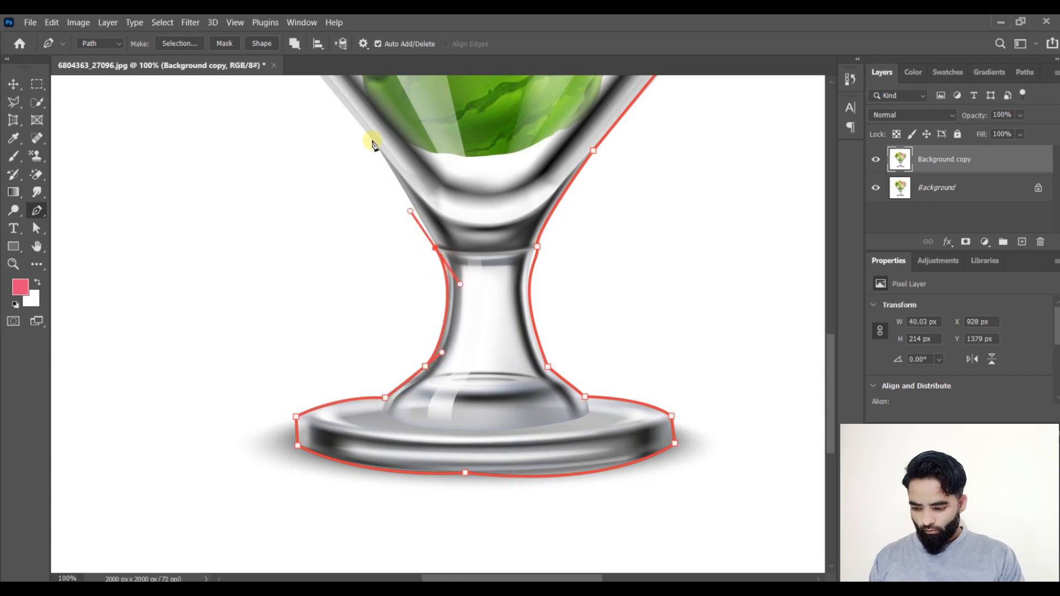
- Remove the outgoing handle at the top of the stem's left side and extend the path straight up to the bowl
{"action": "left_click", "coordinate": [371, 141]}
{"action": "key", "text": "ctrl+z"}
{"action": "left_click", "coordinate": [435, 248], "text": "alt"}
{"action": "left_click", "coordinate": [369, 134]}
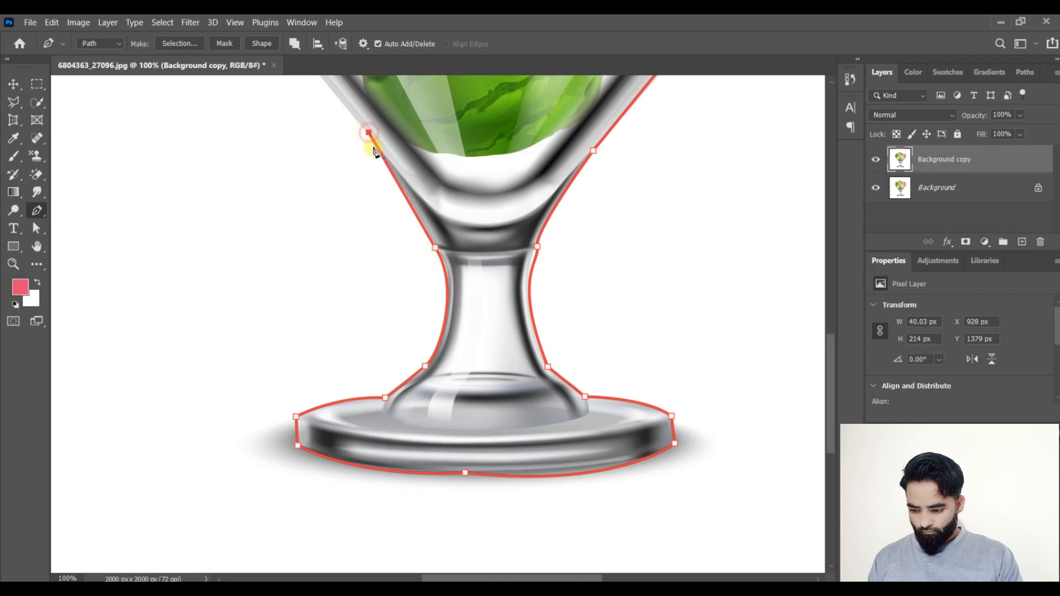
- Extend the path up the bowl's left edge, around the rim's tip, and close it at the starting anchor beside the orange slice
{"action": "left_click_drag", "start_coordinate": [293, 99], "coordinate": [474, 386]}
{"action": "left_click", "coordinate": [357, 192]}
{"action": "left_click", "coordinate": [341, 170]}
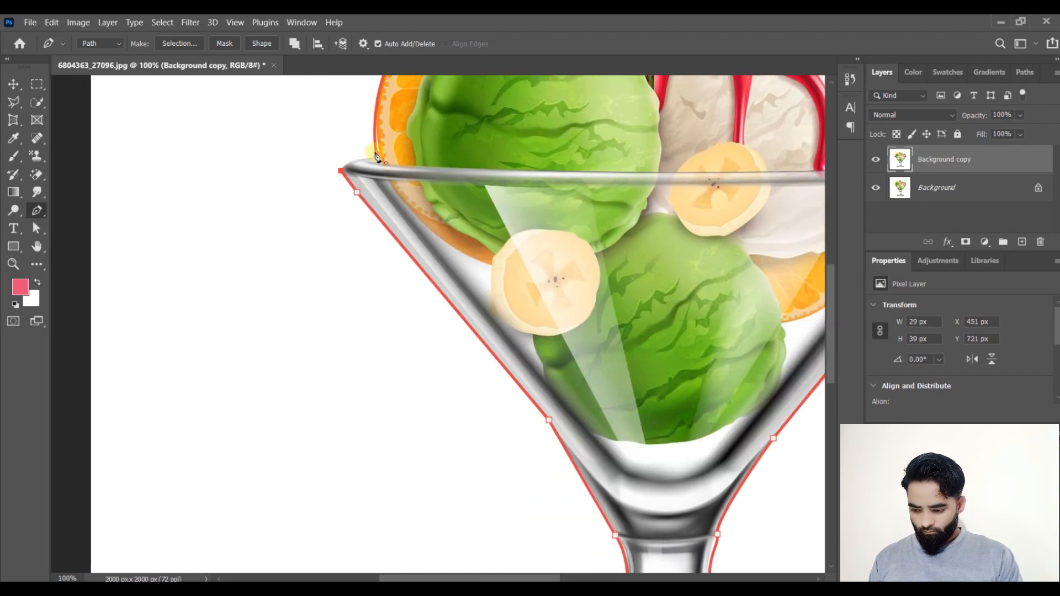
{"action": "left_click_drag", "start_coordinate": [387, 153], "coordinate": [413, 145]}
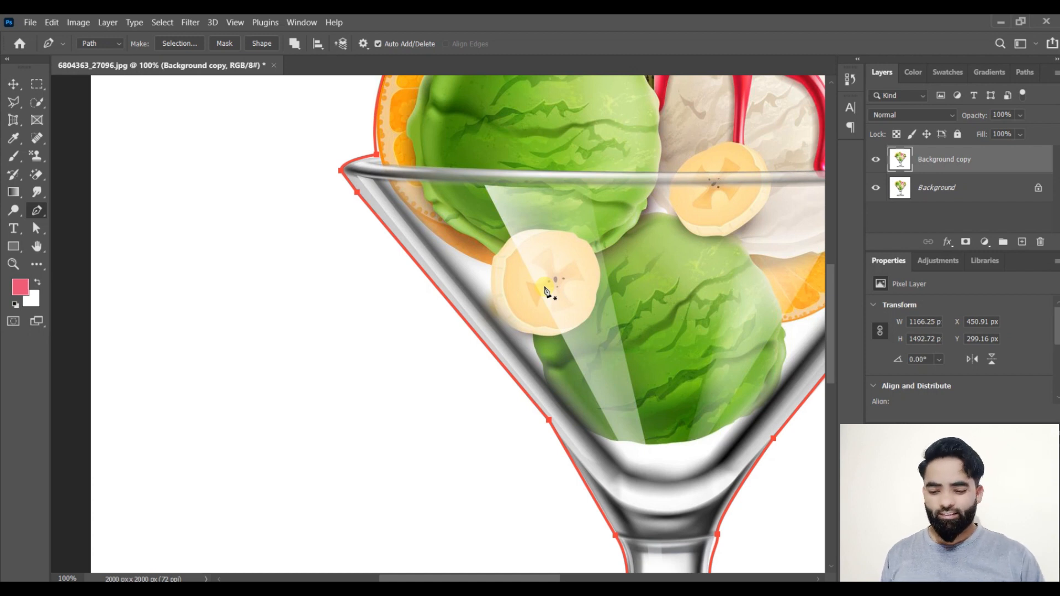
- Create a vector mask on the Background copy layer from the closed path, keeping the Pen tool in Path mode
{"action": "key", "text": "ctrl+minus"}
{"action": "key", "text": "ctrl+minus"}
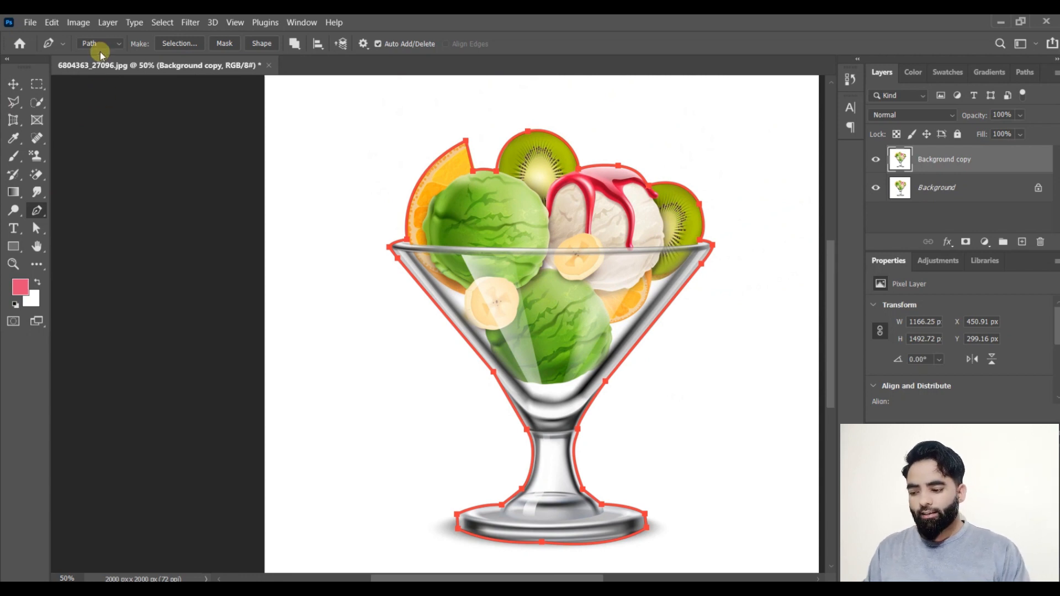
{"action": "left_click", "coordinate": [114, 43]}
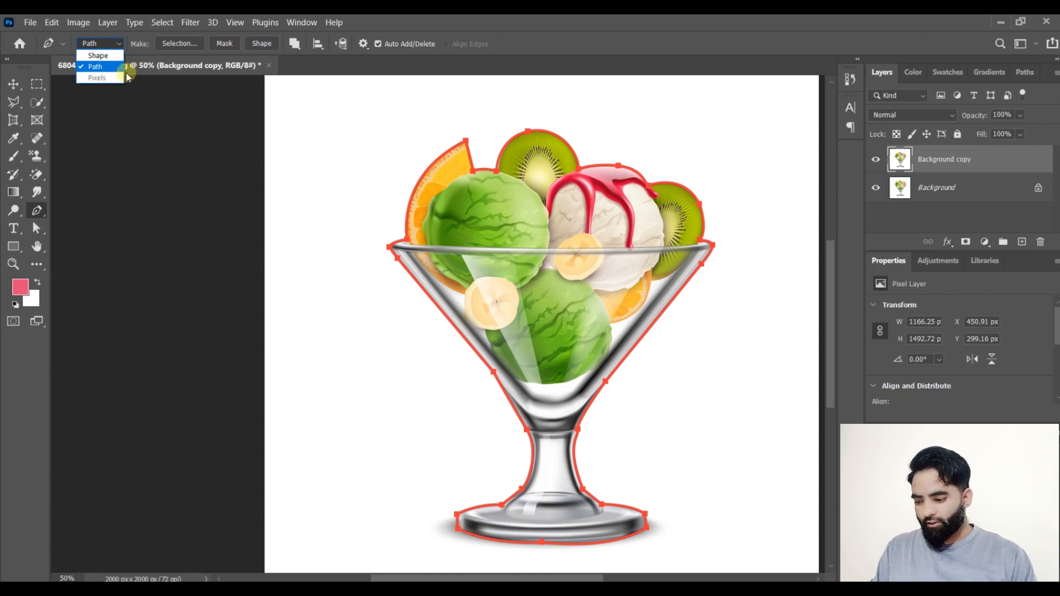
{"action": "left_click", "coordinate": [98, 67]}
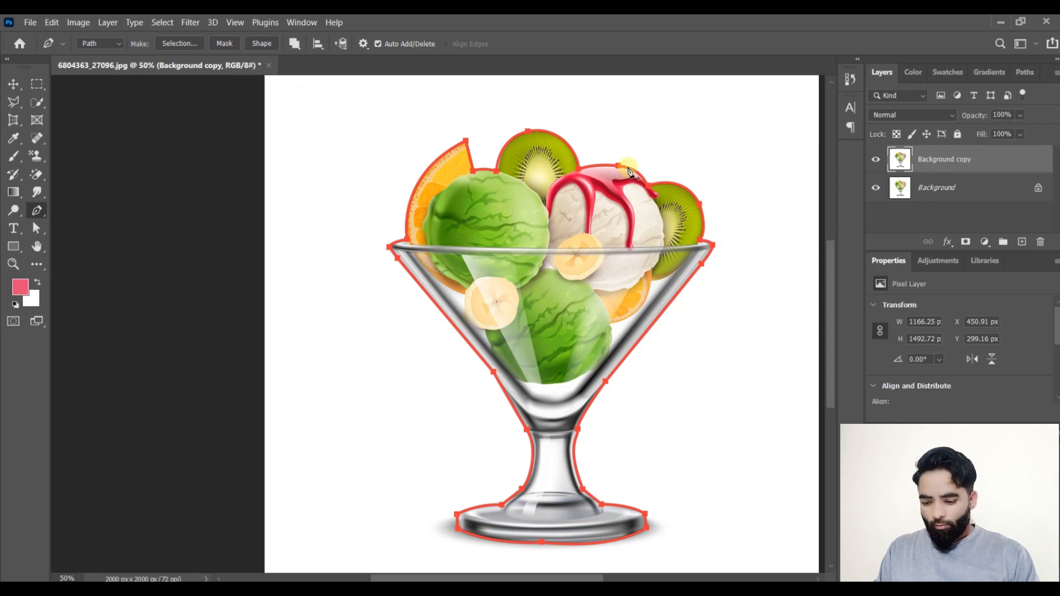
{"action": "right_click", "coordinate": [628, 168]}
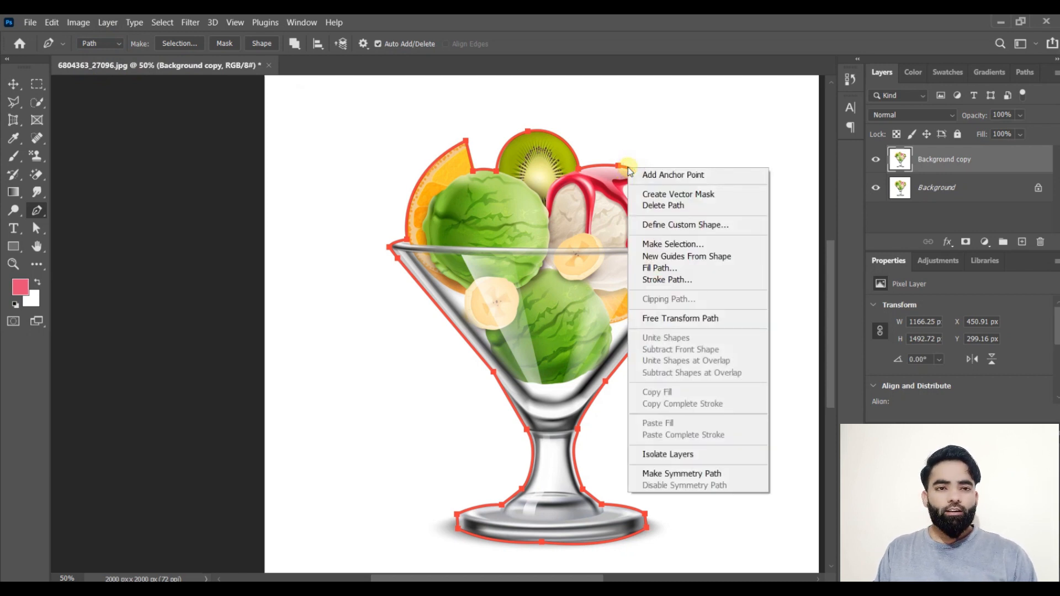
{"action": "left_click", "coordinate": [695, 198]}
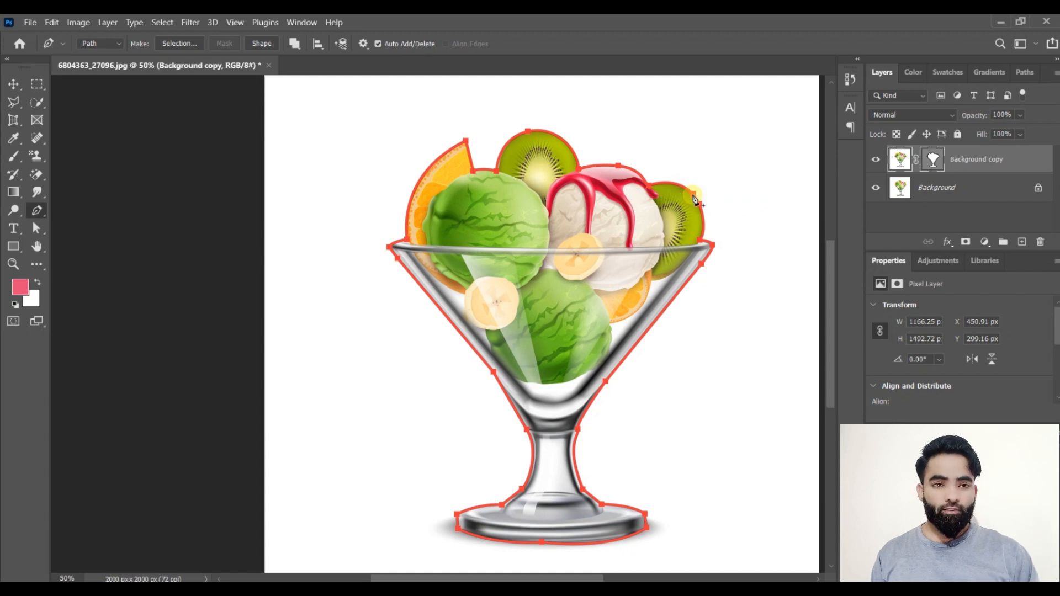
- Hide the original Background layer to show the masked glass on transparency
{"action": "left_click", "coordinate": [933, 159]}
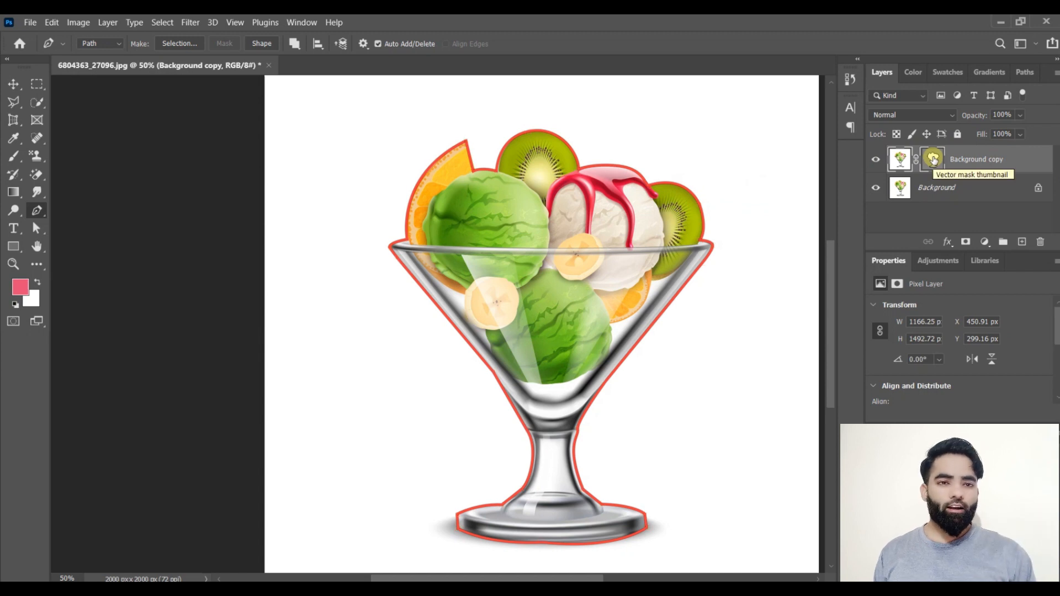
{"action": "left_click", "coordinate": [978, 160]}
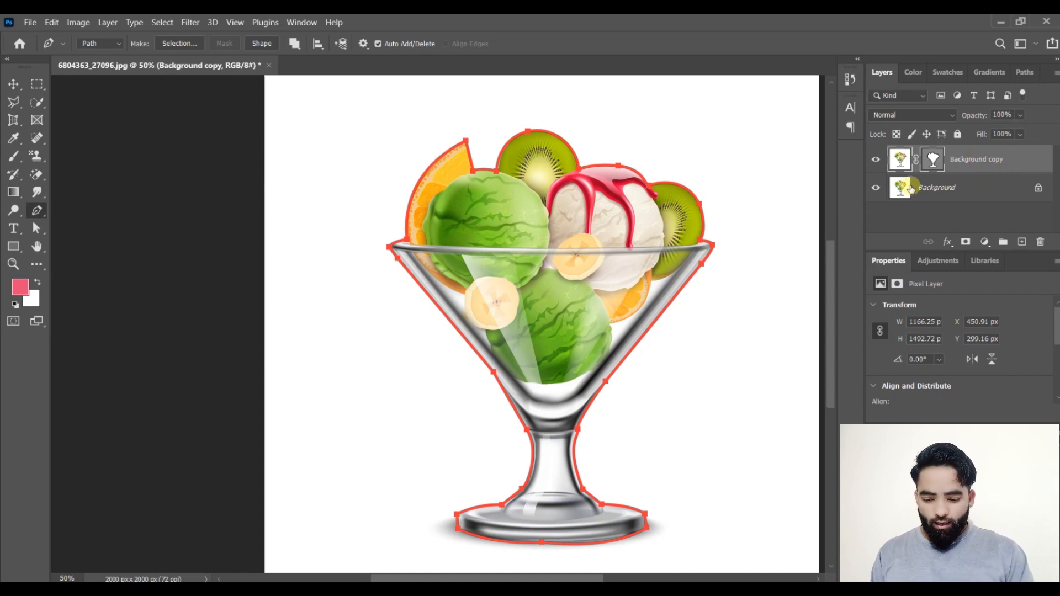
{"action": "left_click", "coordinate": [876, 191]}
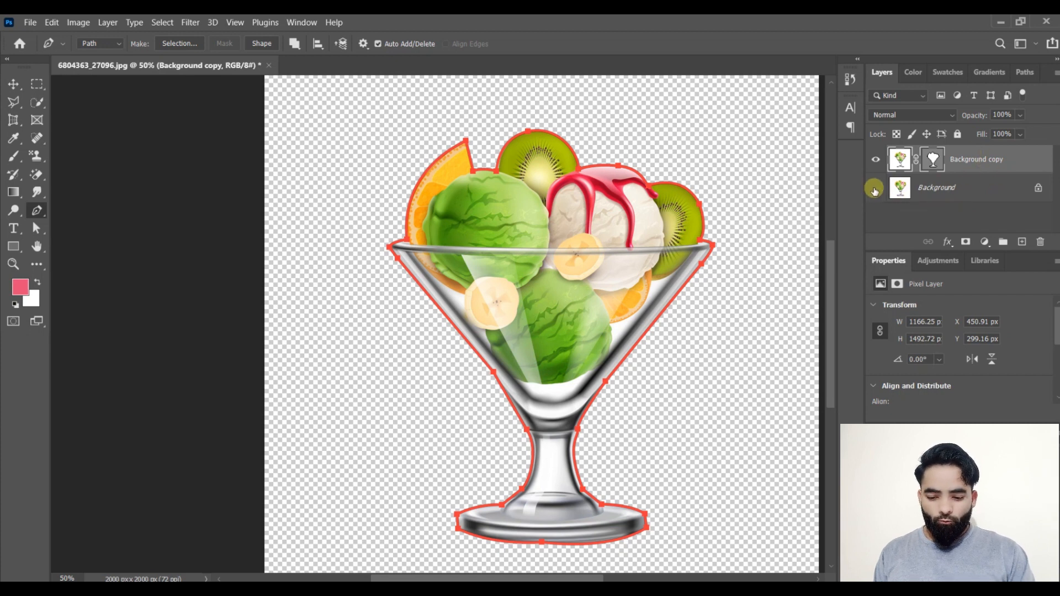
- Add a new layer filled with the pink foreground colour and place it beneath the Background copy layer
{"action": "left_click", "coordinate": [1021, 242]}
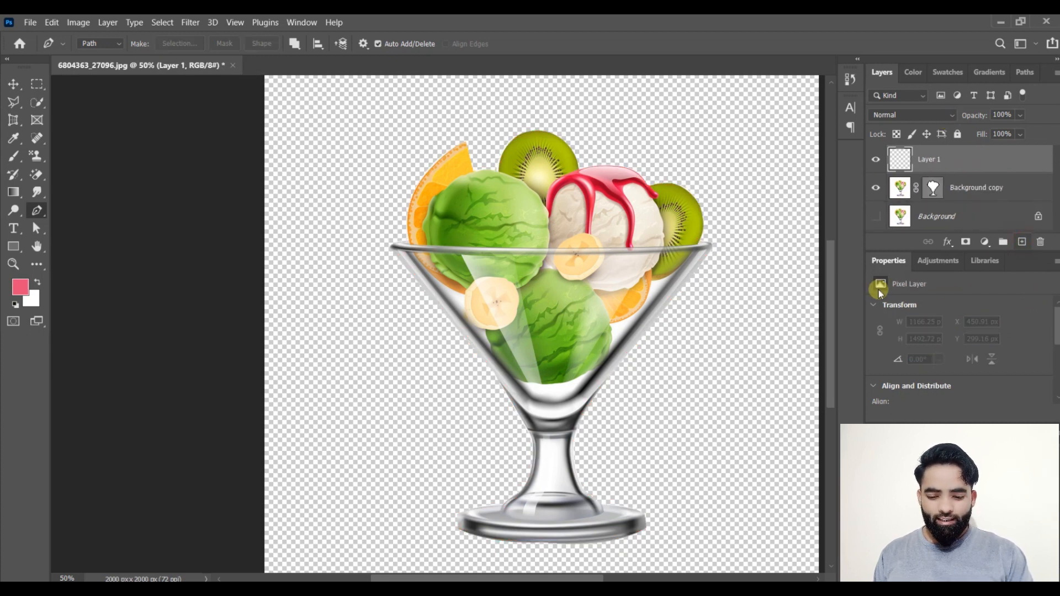
{"action": "key", "text": "alt+BackSpace"}
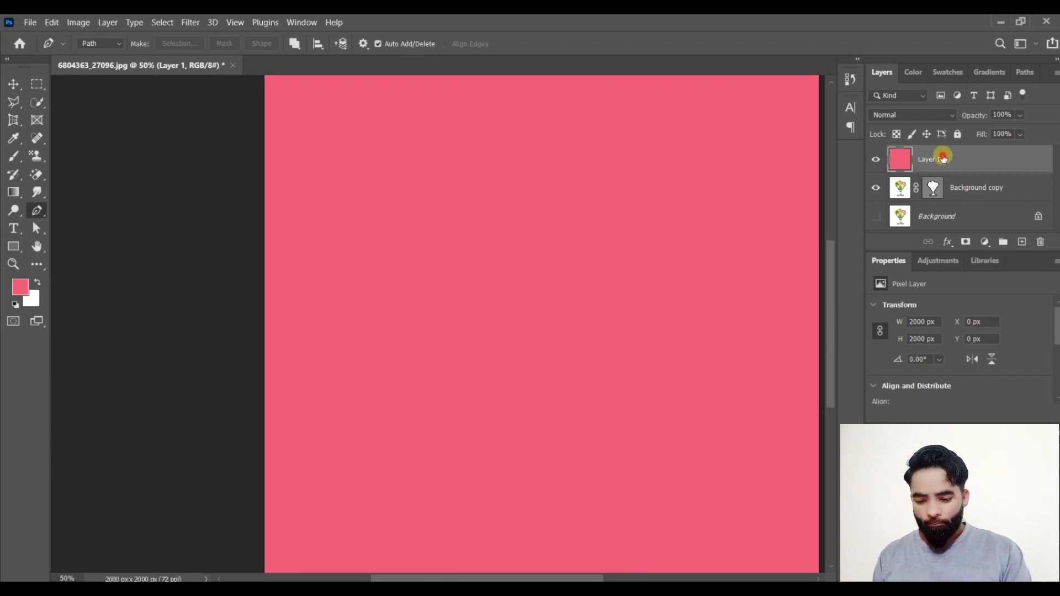
{"action": "left_click_drag", "start_coordinate": [942, 156], "coordinate": [950, 204]}
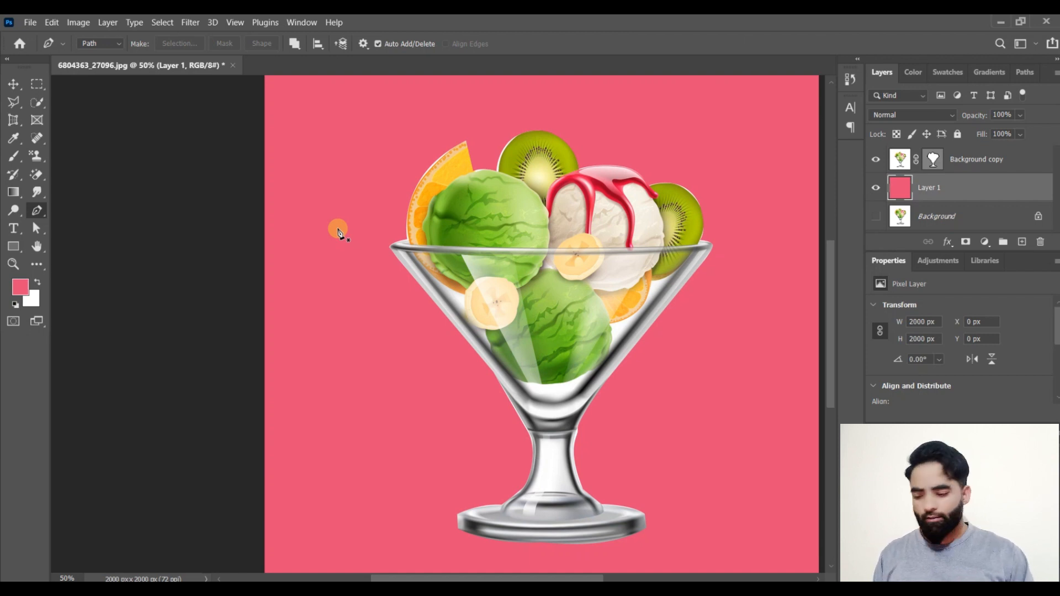
- Choose the Direct Selection tool and activate the vector mask of the Background copy layer
{"action": "left_click", "coordinate": [39, 231]}
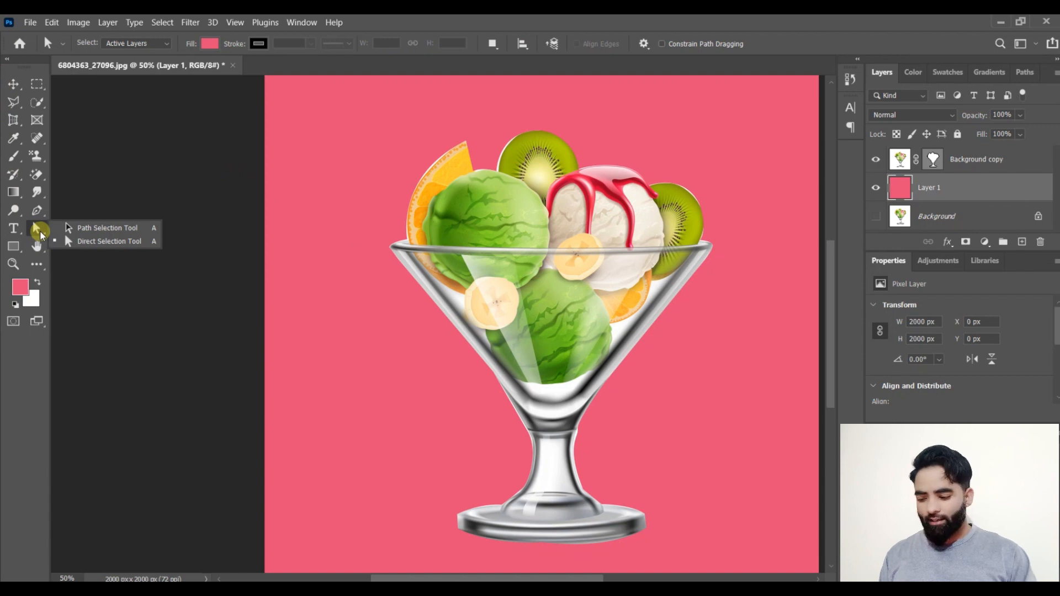
{"action": "left_click", "coordinate": [78, 239]}
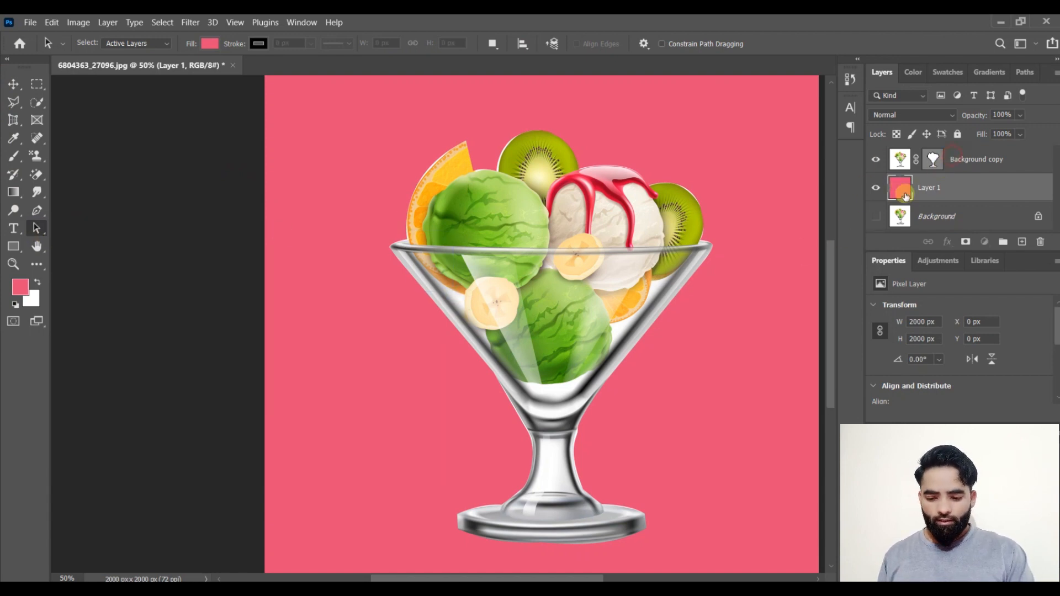
{"action": "left_click", "coordinate": [975, 161]}
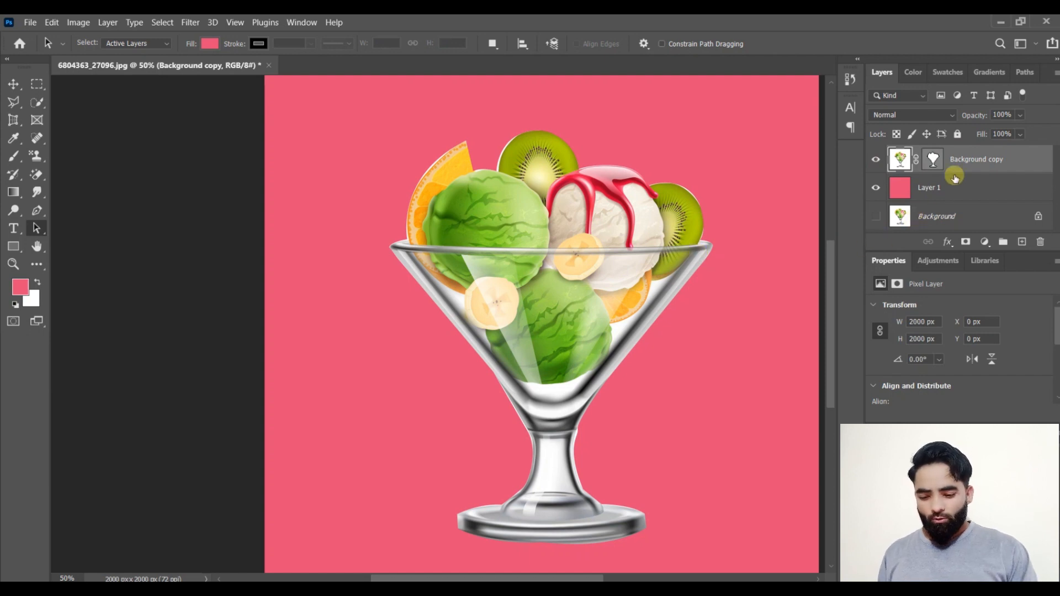
{"action": "right_click", "coordinate": [37, 231]}
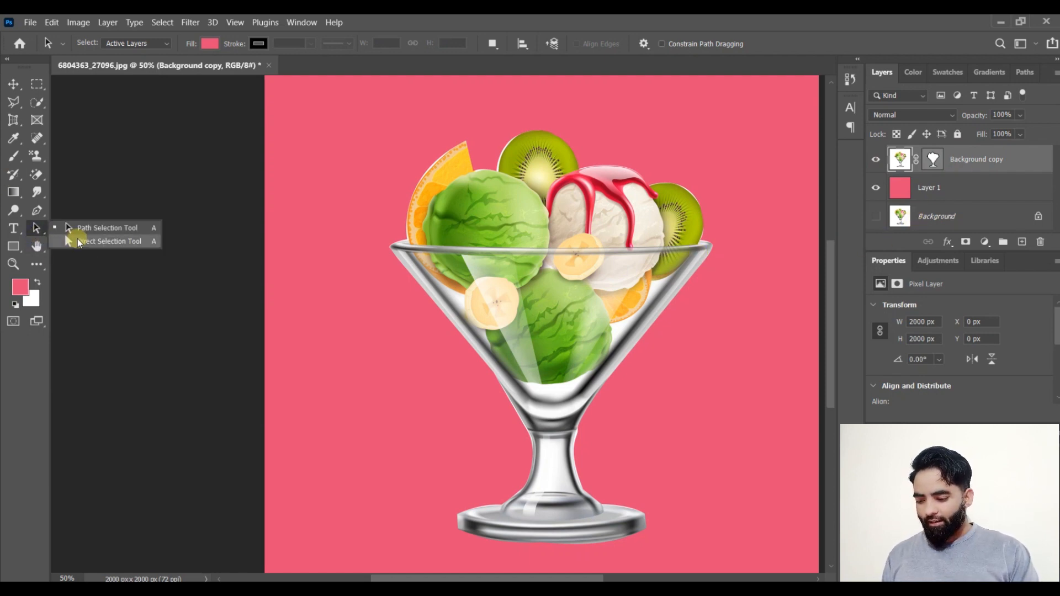
{"action": "left_click", "coordinate": [76, 227]}
{"action": "left_click", "coordinate": [933, 160]}
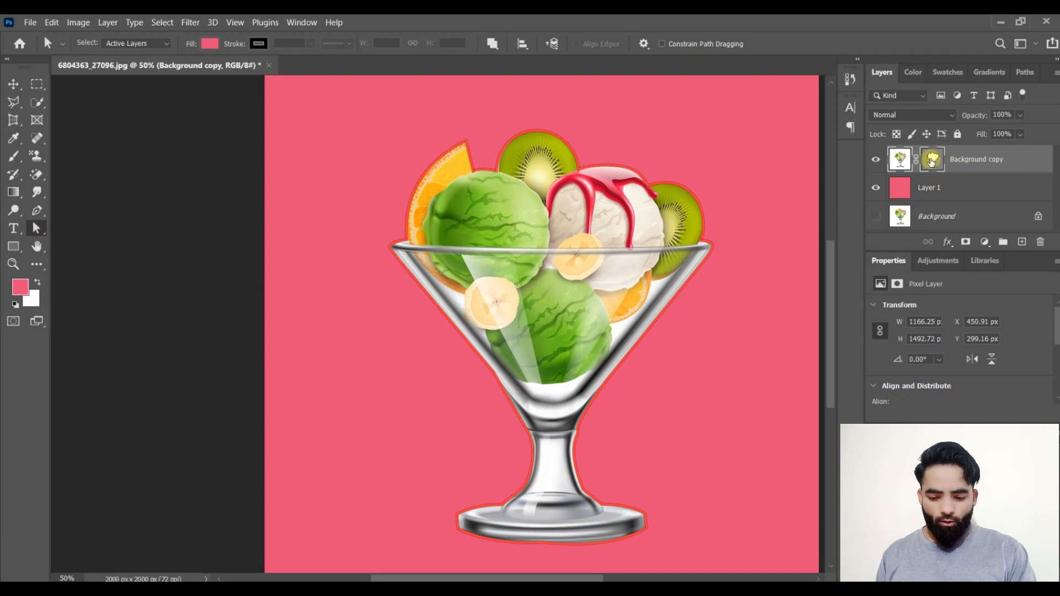
{"action": "left_click", "coordinate": [933, 160]}
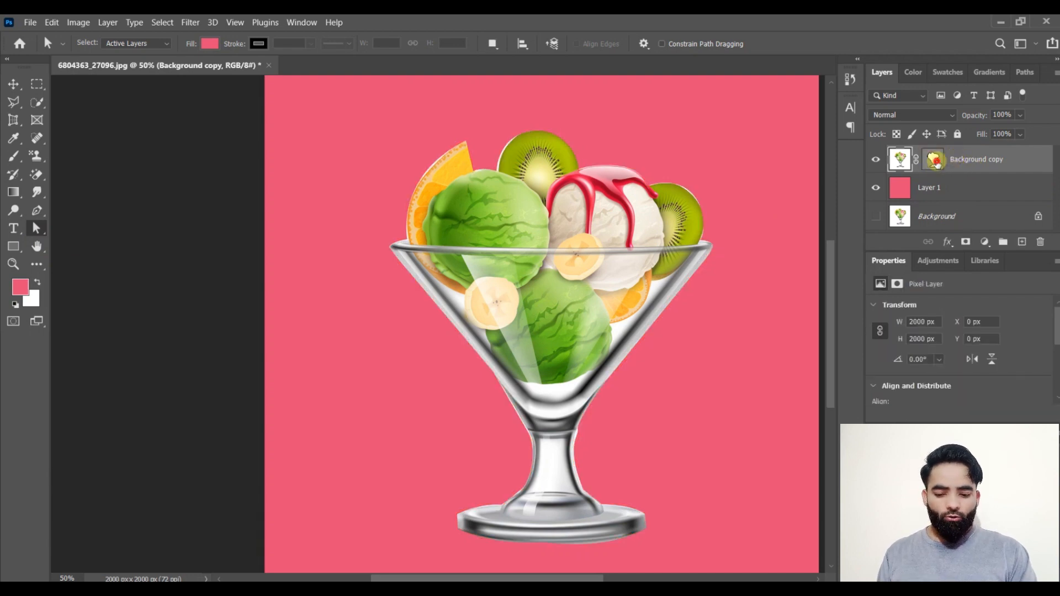
{"action": "left_click", "coordinate": [935, 161]}
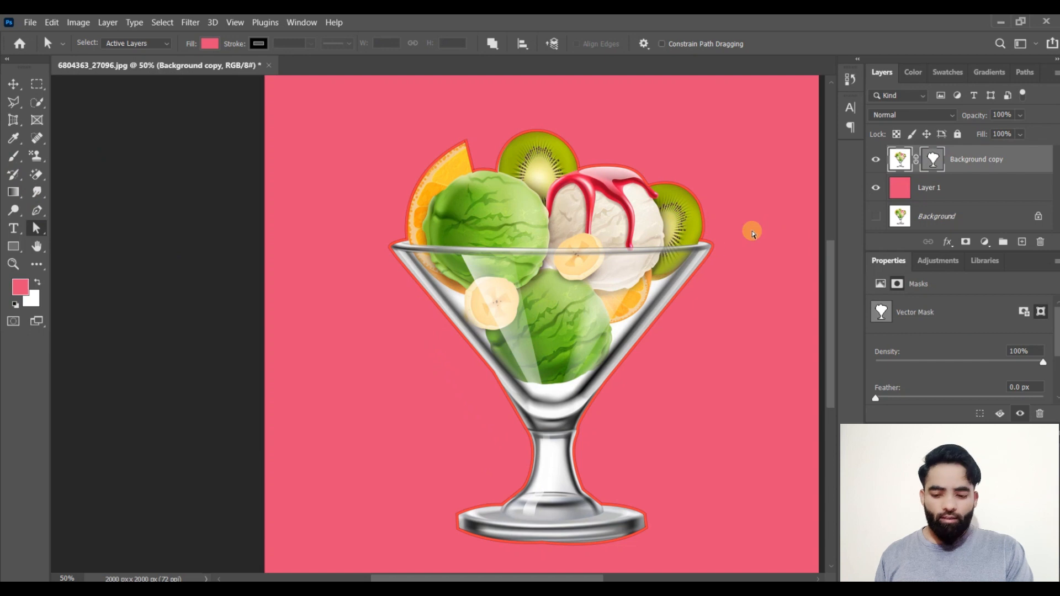
- Reactivate the Background copy's vector mask and slightly adjust the anchor where the green scoop meets the rear kiwi slice
{"action": "left_click", "coordinate": [946, 189]}
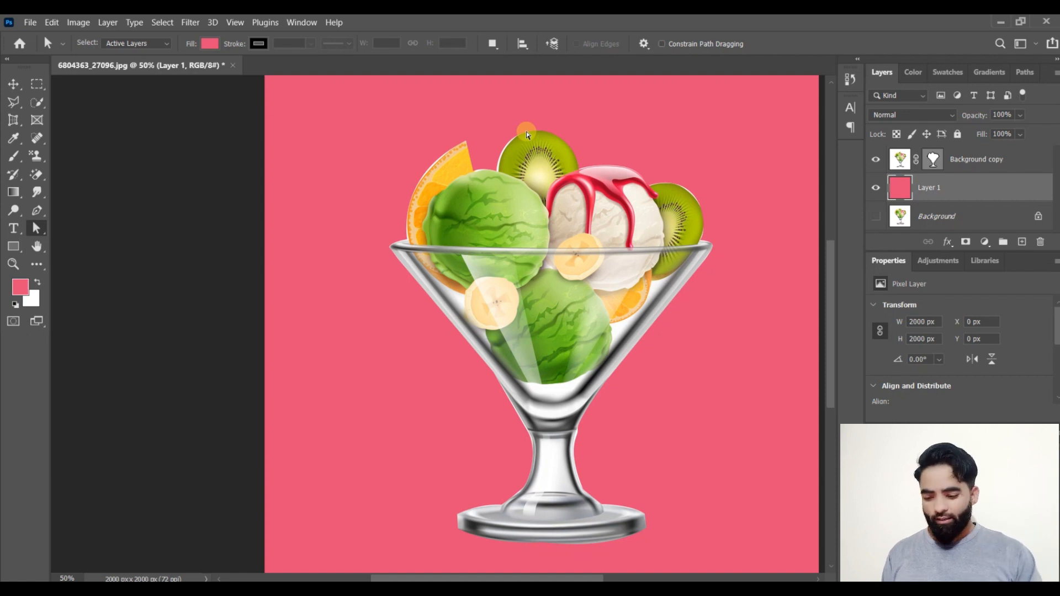
{"action": "left_click", "coordinate": [964, 158]}
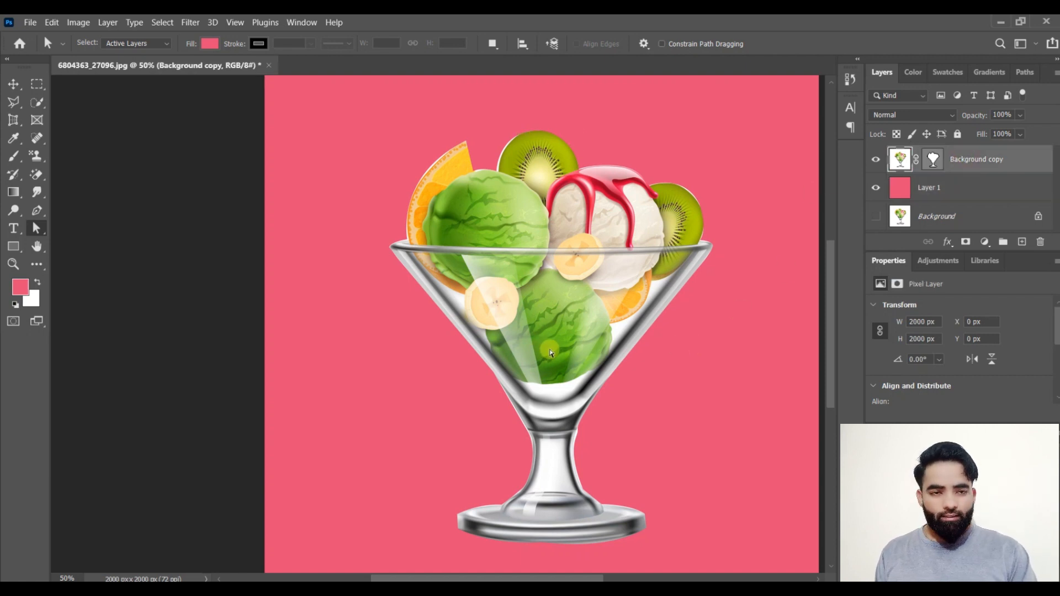
{"action": "left_click", "coordinate": [933, 157]}
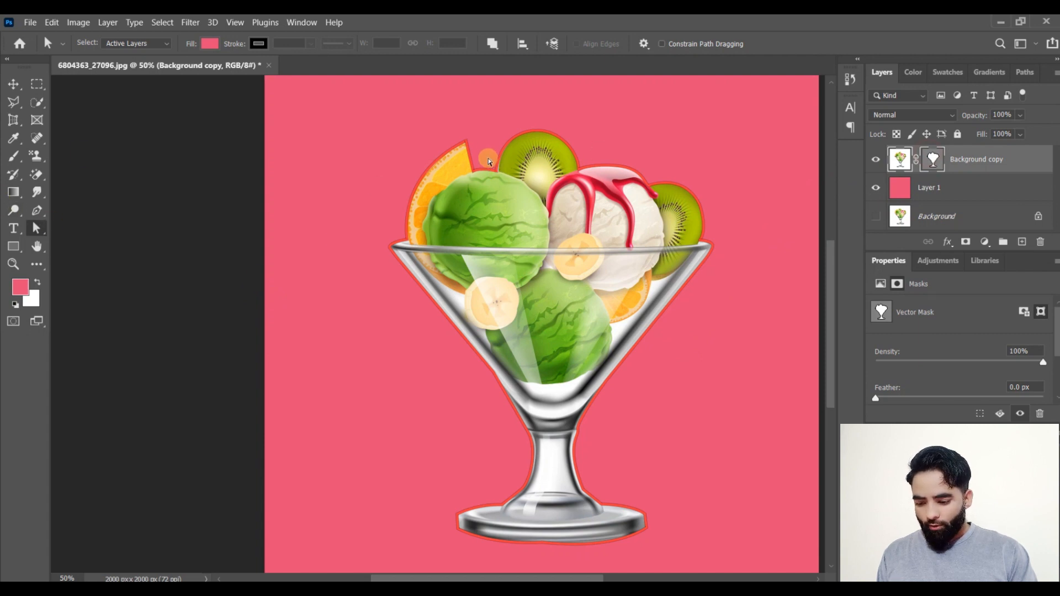
{"action": "left_click", "coordinate": [498, 176]}
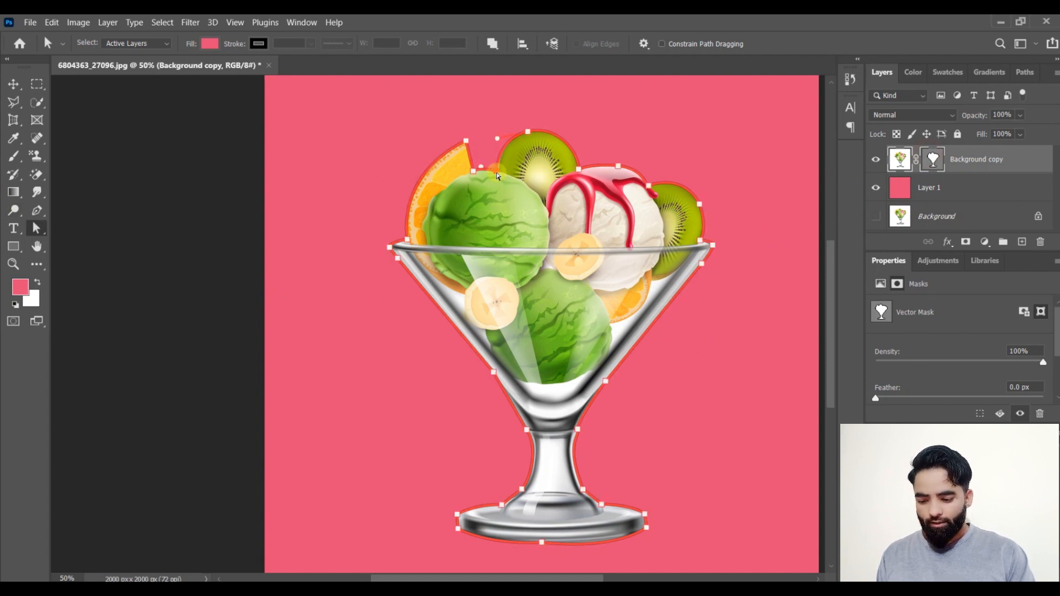
{"action": "left_click_drag", "start_coordinate": [497, 173], "coordinate": [498, 170]}
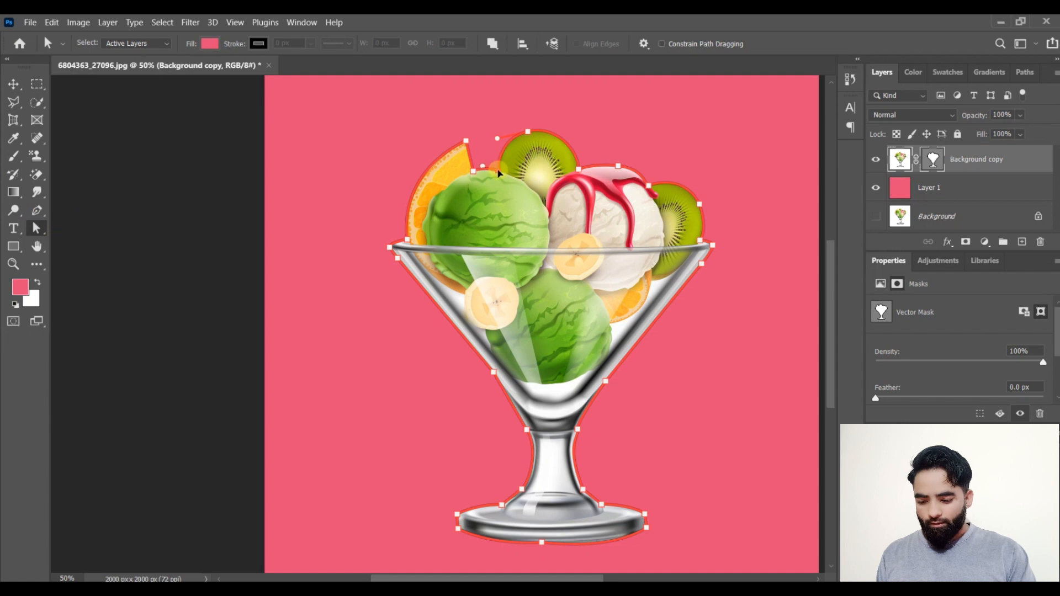
- Reactivate the Background copy's vector mask path and adjust its anchors along the green scoop's top edge, between the orange slice and rear kiwi
{"action": "left_click", "coordinate": [976, 185]}
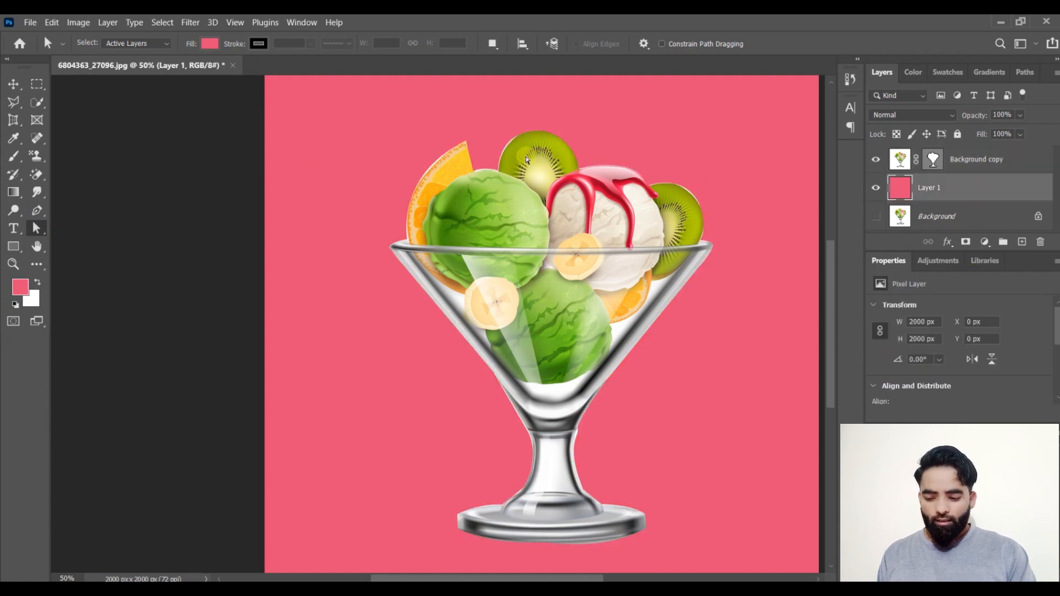
{"action": "left_click", "coordinate": [972, 166]}
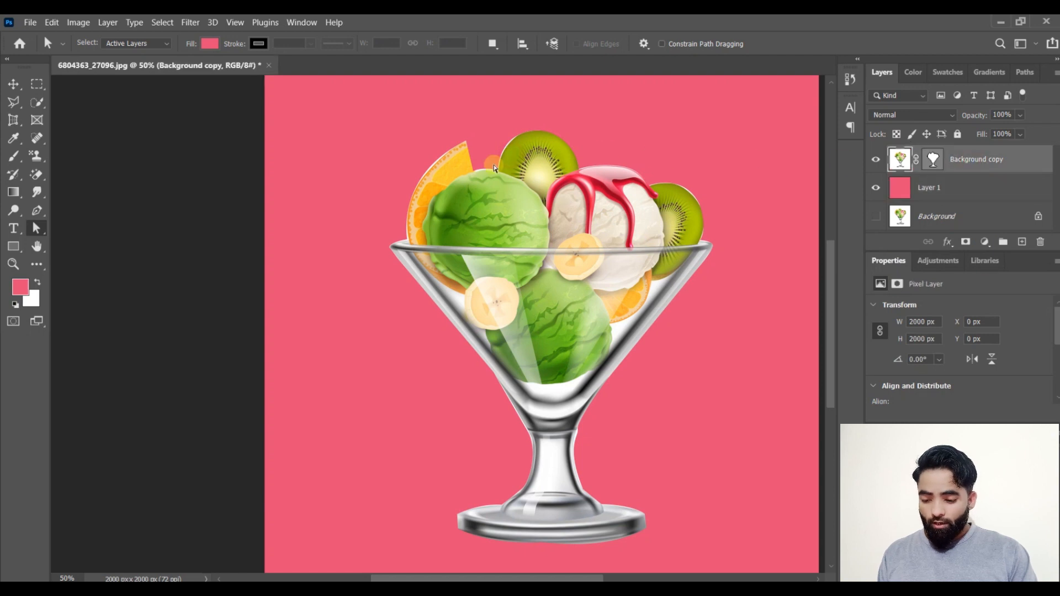
{"action": "left_click", "coordinate": [934, 159]}
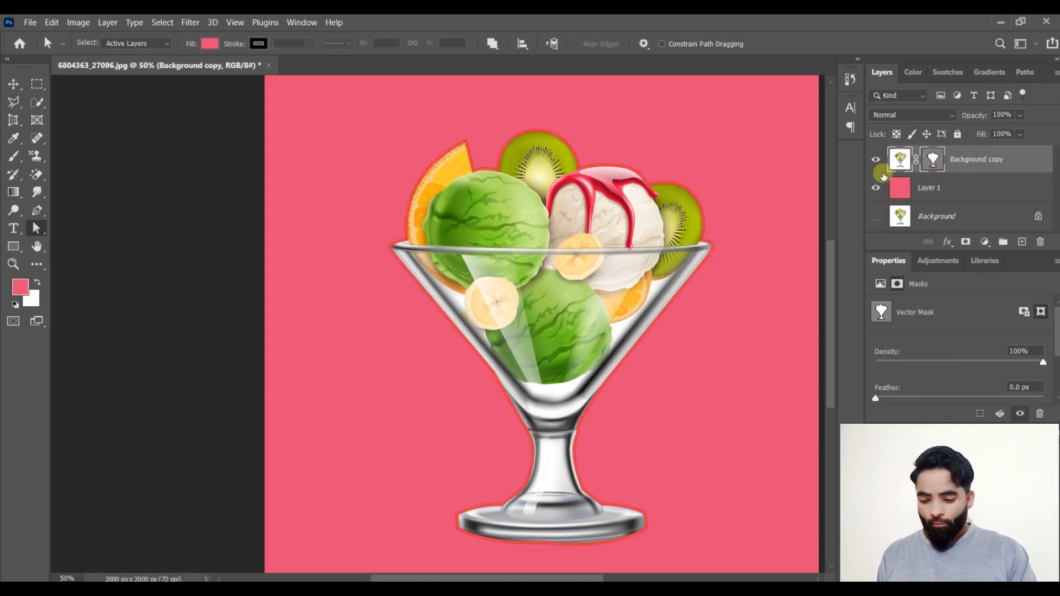
{"action": "left_click", "coordinate": [501, 171]}
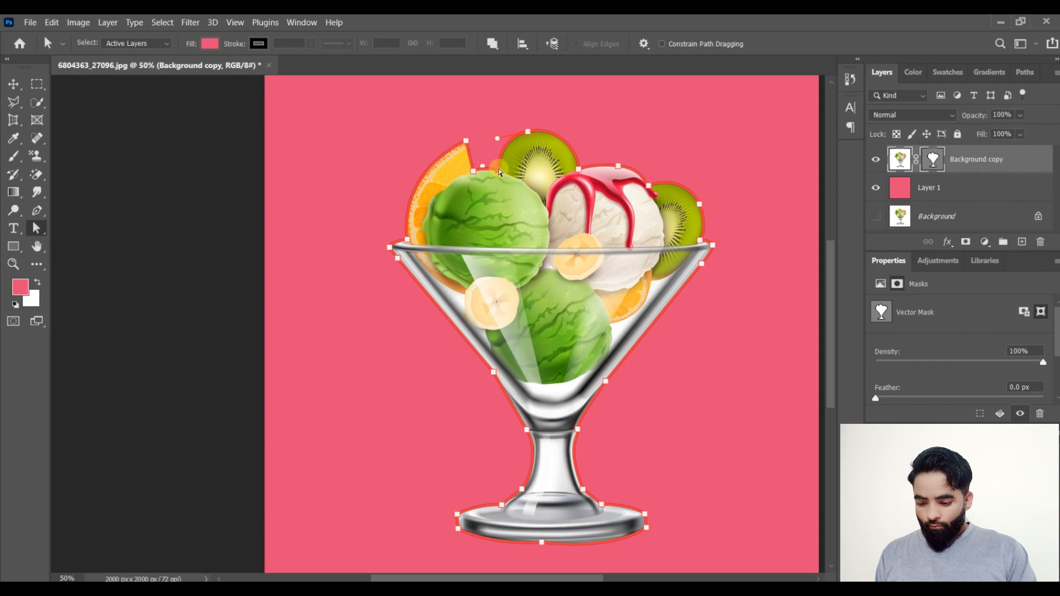
{"action": "left_click_drag", "start_coordinate": [500, 169], "coordinate": [473, 176]}
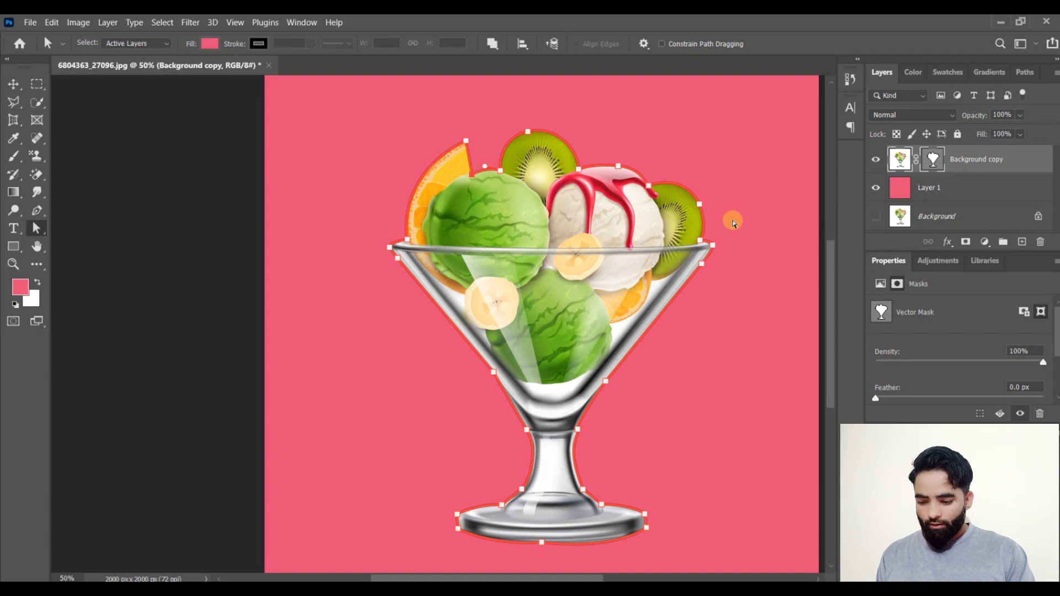
- Reselect the Background copy's vector mask path and refine the curve at the orange slice's tip and the top anchor of the rear kiwi
{"action": "left_click", "coordinate": [971, 185]}
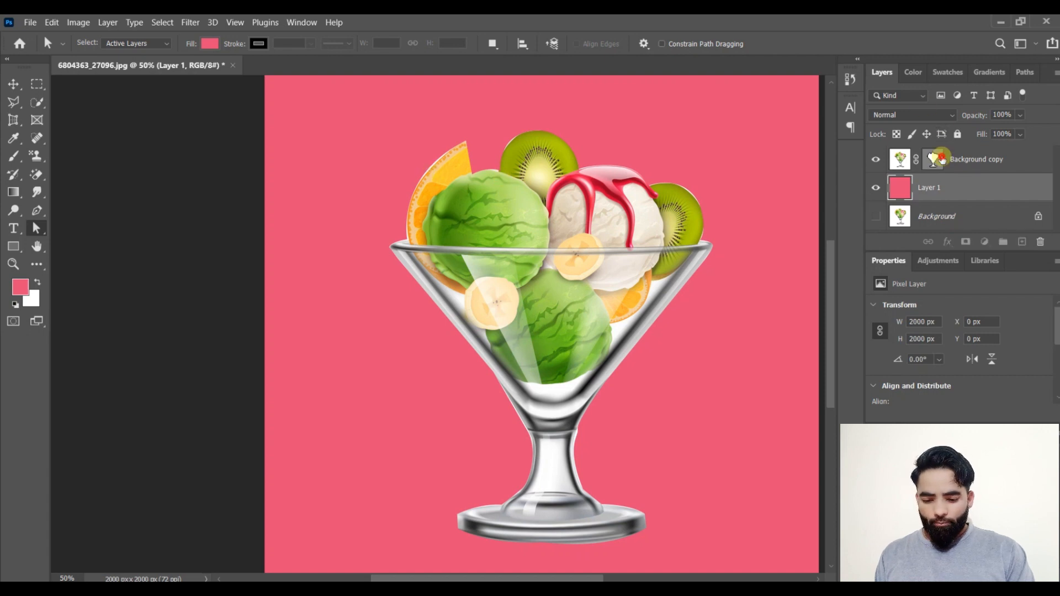
{"action": "left_click", "coordinate": [933, 160]}
{"action": "left_click", "coordinate": [479, 211]}
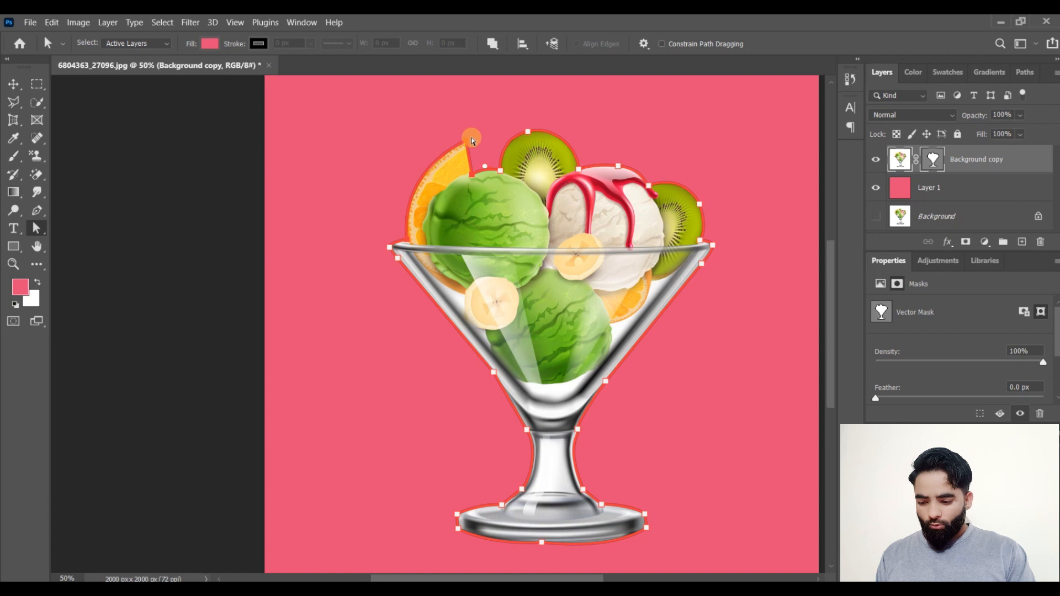
{"action": "left_click_drag", "start_coordinate": [468, 141], "coordinate": [397, 178]}
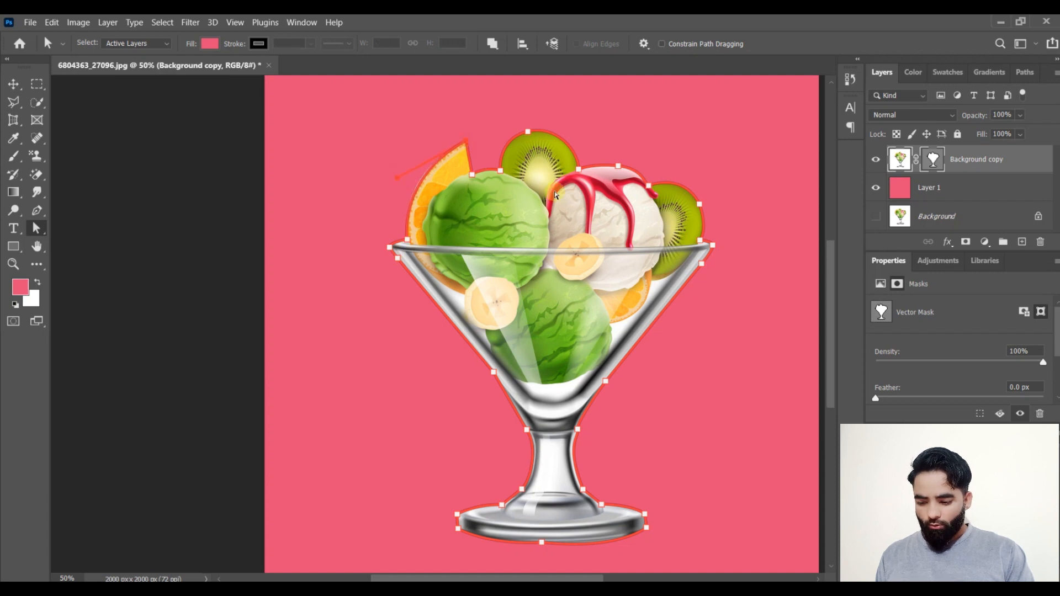
{"action": "left_click_drag", "start_coordinate": [528, 133], "coordinate": [499, 142]}
{"action": "left_click_drag", "start_coordinate": [558, 125], "coordinate": [531, 133]}
{"action": "left_click", "coordinate": [530, 134]}
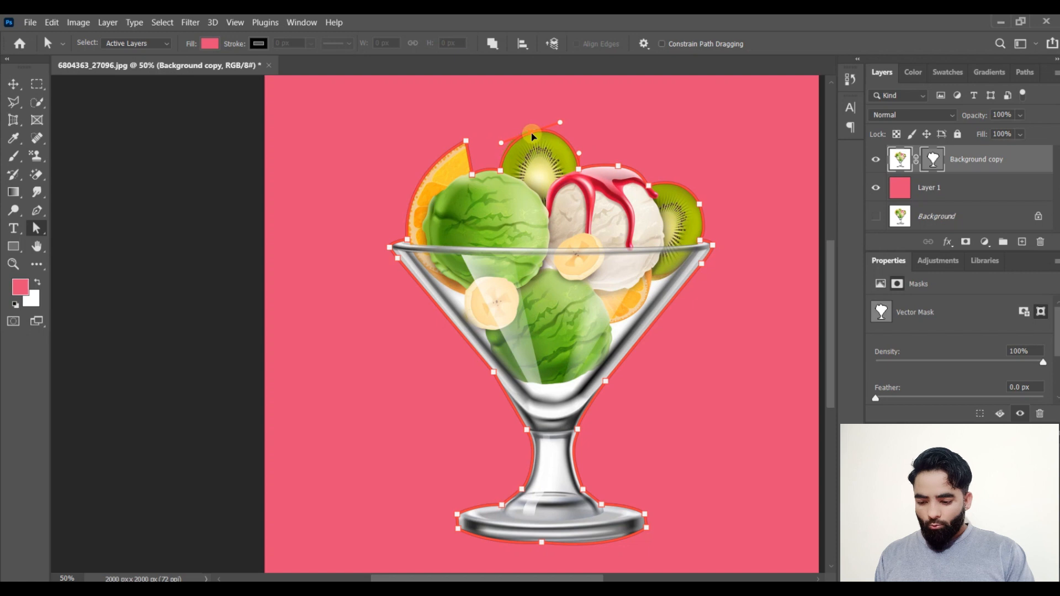
- Select Layer 1 to inspect the cutout against the pink background without the mask outline
{"action": "left_click", "coordinate": [950, 188]}
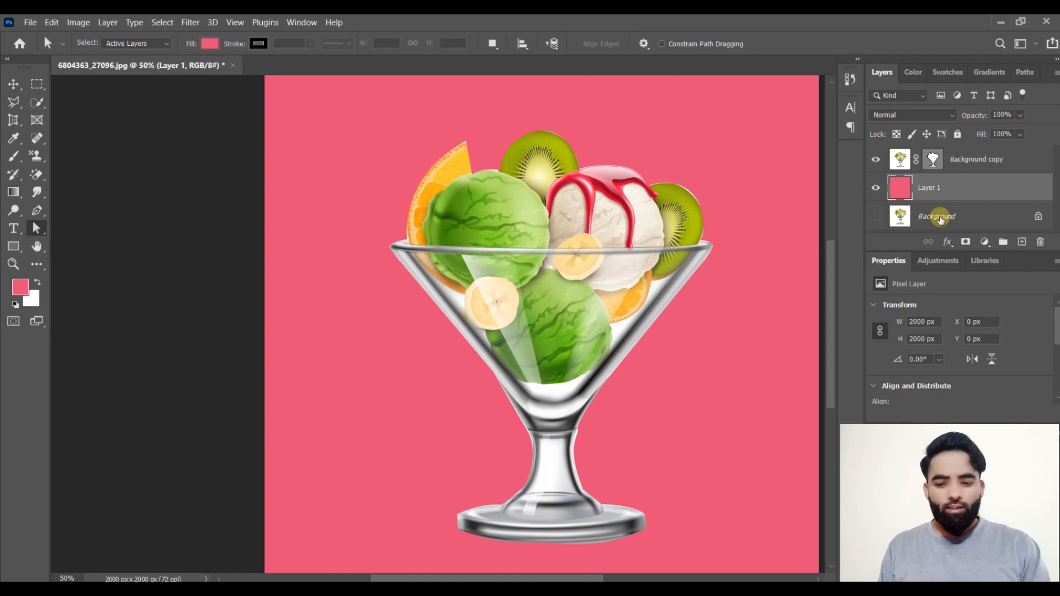
{"action": "left_click", "coordinate": [300, 91]}
{"action": "left_click_drag", "start_coordinate": [352, 109], "coordinate": [733, 423]}
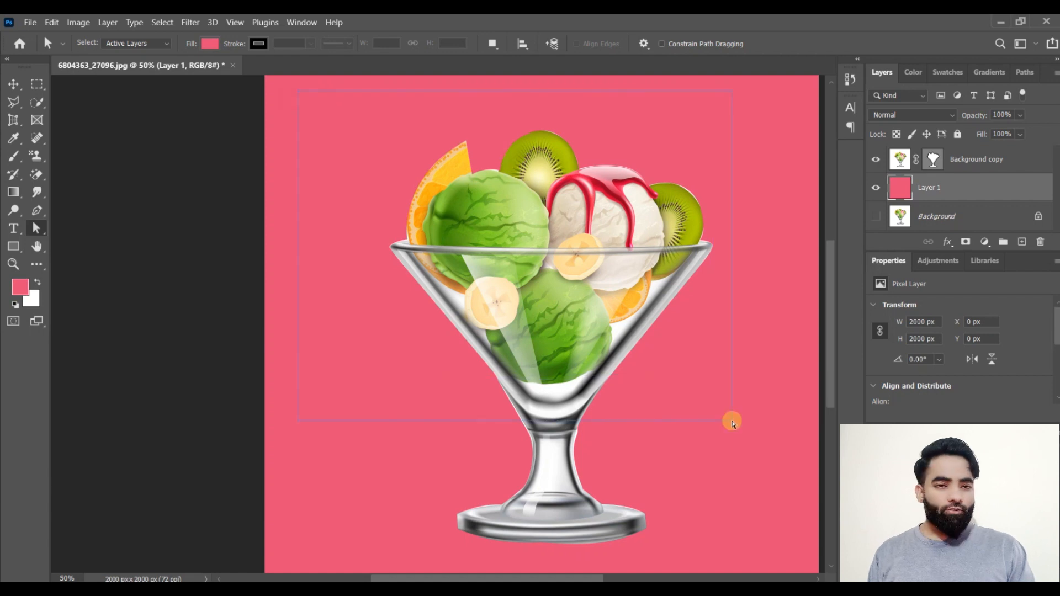
- Reactivate the Background copy's vector mask and pull the anchors along the left side of the orange slice and glass bowl far outward
{"action": "left_click", "coordinate": [935, 159]}
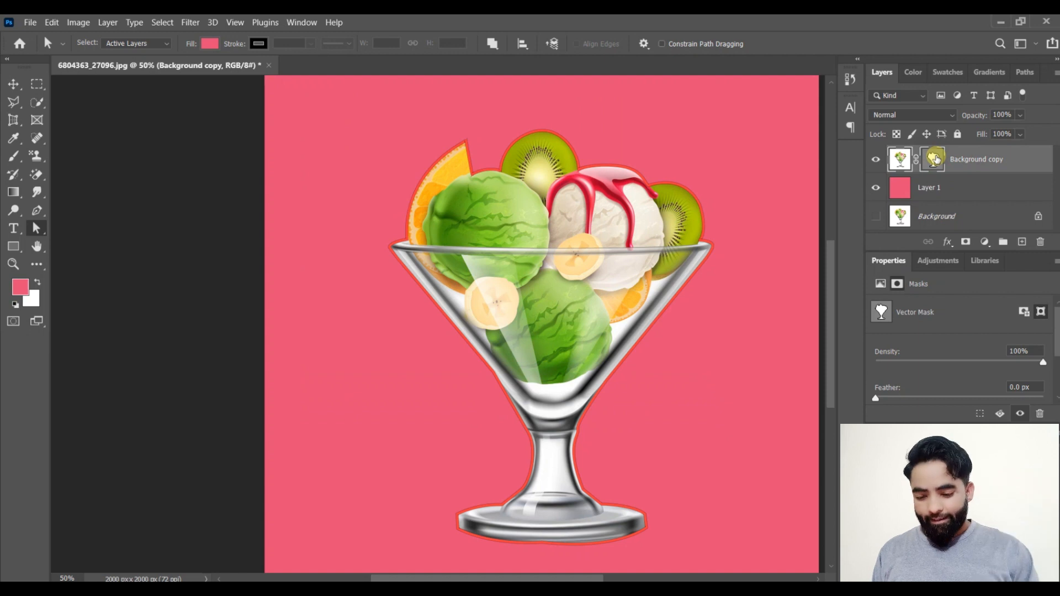
{"action": "left_click", "coordinate": [518, 143]}
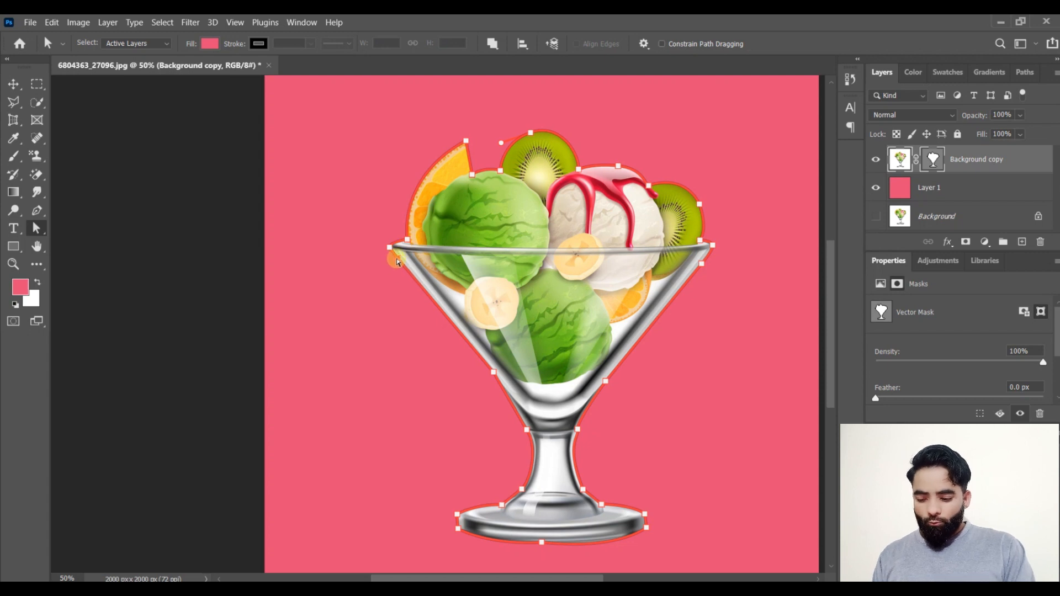
{"action": "left_click_drag", "start_coordinate": [396, 261], "coordinate": [306, 299]}
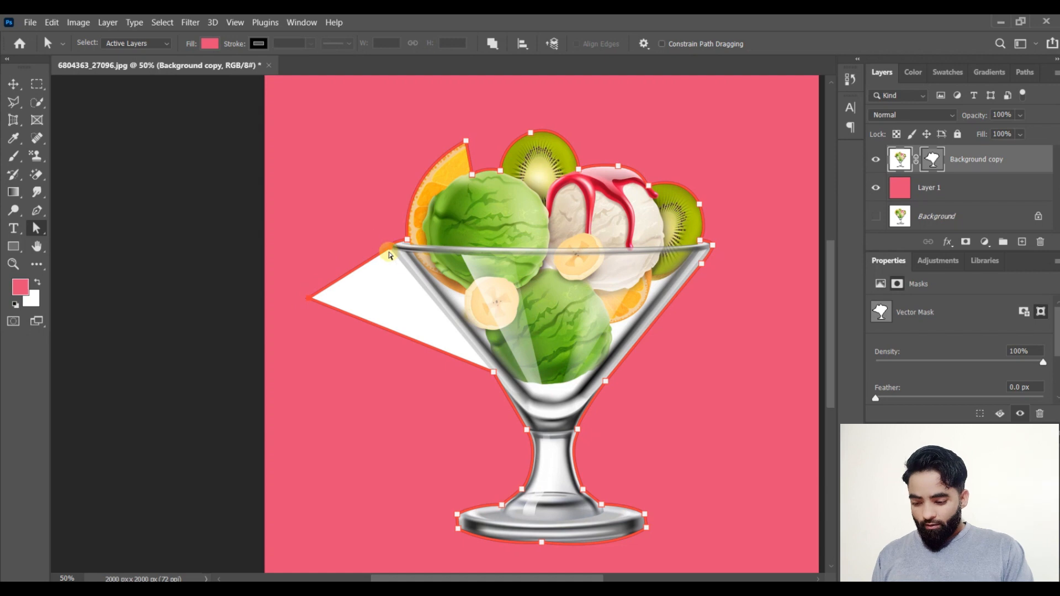
{"action": "left_click_drag", "start_coordinate": [390, 252], "coordinate": [332, 197]}
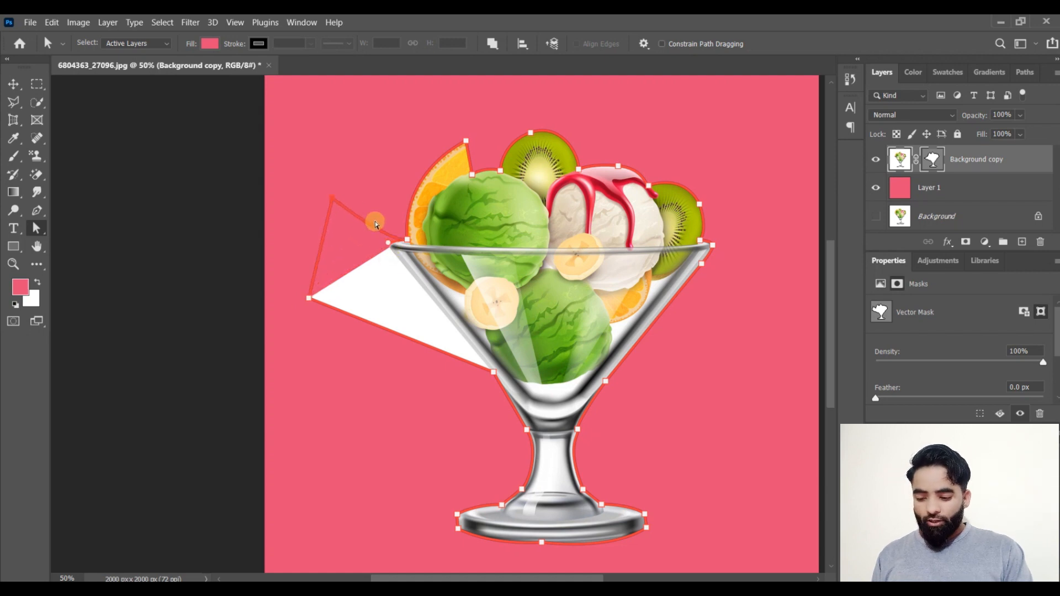
{"action": "left_click_drag", "start_coordinate": [409, 247], "coordinate": [387, 135]}
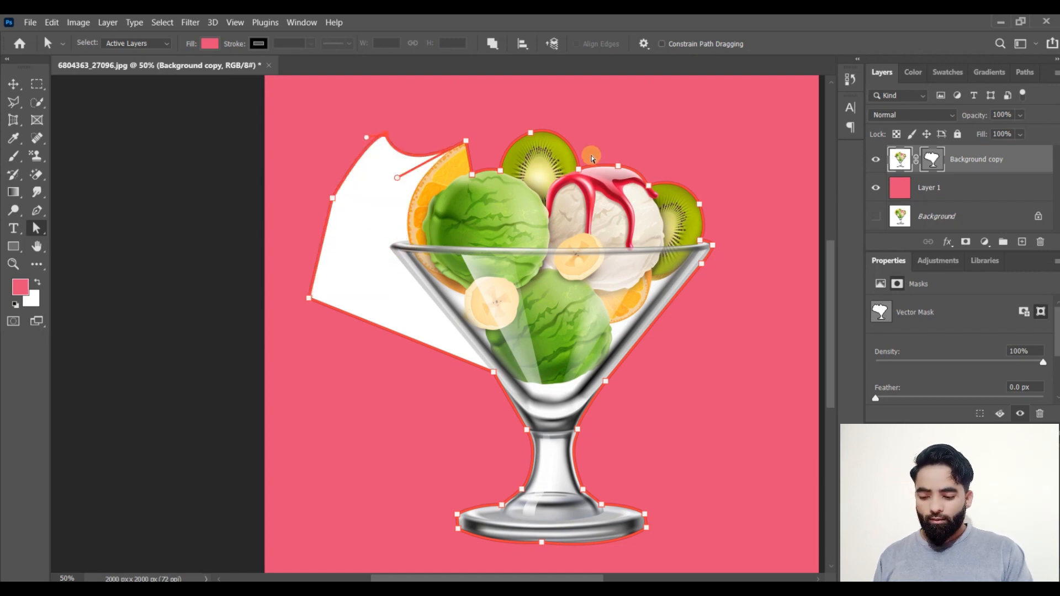
{"action": "left_click_drag", "start_coordinate": [493, 372], "coordinate": [318, 465]}
- Pull the mask anchors along the right side of the stem, bowl, rim and right kiwi slice far outward
{"action": "left_click_drag", "start_coordinate": [578, 429], "coordinate": [766, 485]}
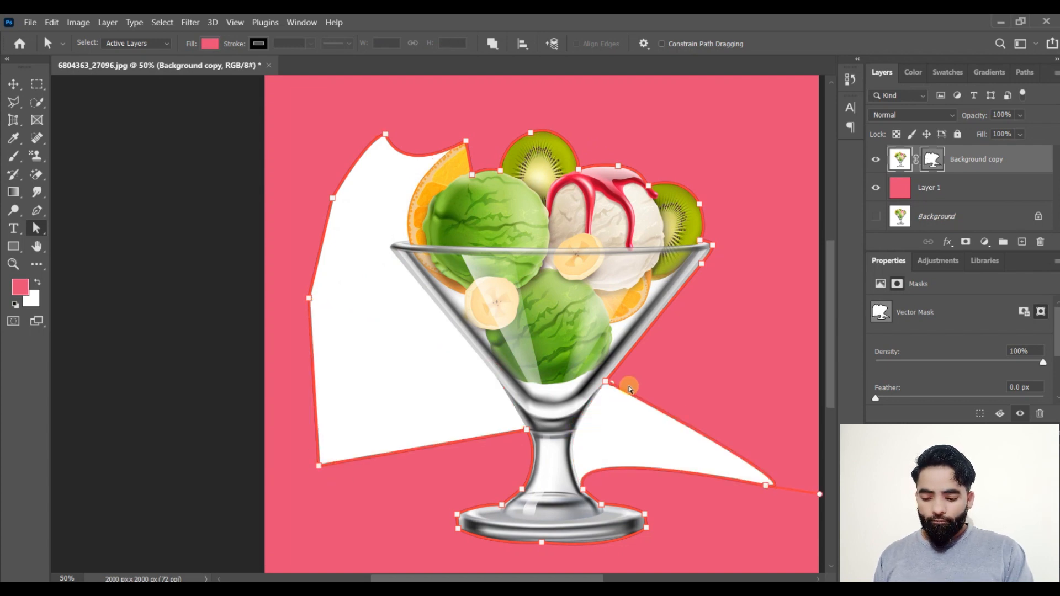
{"action": "left_click_drag", "start_coordinate": [607, 383], "coordinate": [791, 343]}
{"action": "left_click_drag", "start_coordinate": [702, 263], "coordinate": [790, 241]}
{"action": "left_click_drag", "start_coordinate": [699, 204], "coordinate": [775, 161]}
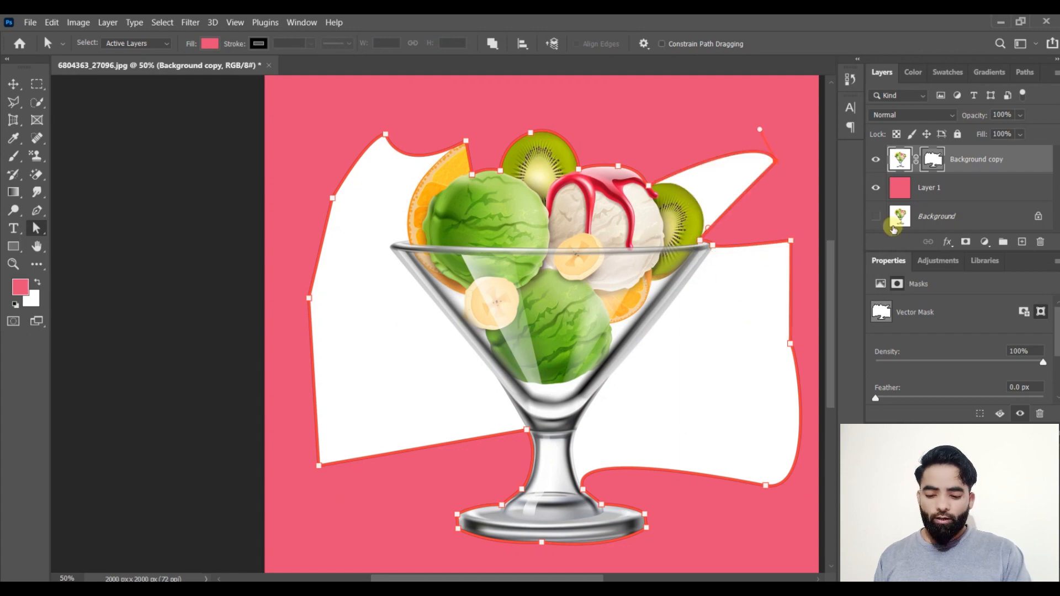
- View the original Background layer alone by hiding the Background copy and Layer 1, and restore the previous layer visibility
{"action": "left_click", "coordinate": [874, 159]}
{"action": "left_click", "coordinate": [875, 188]}
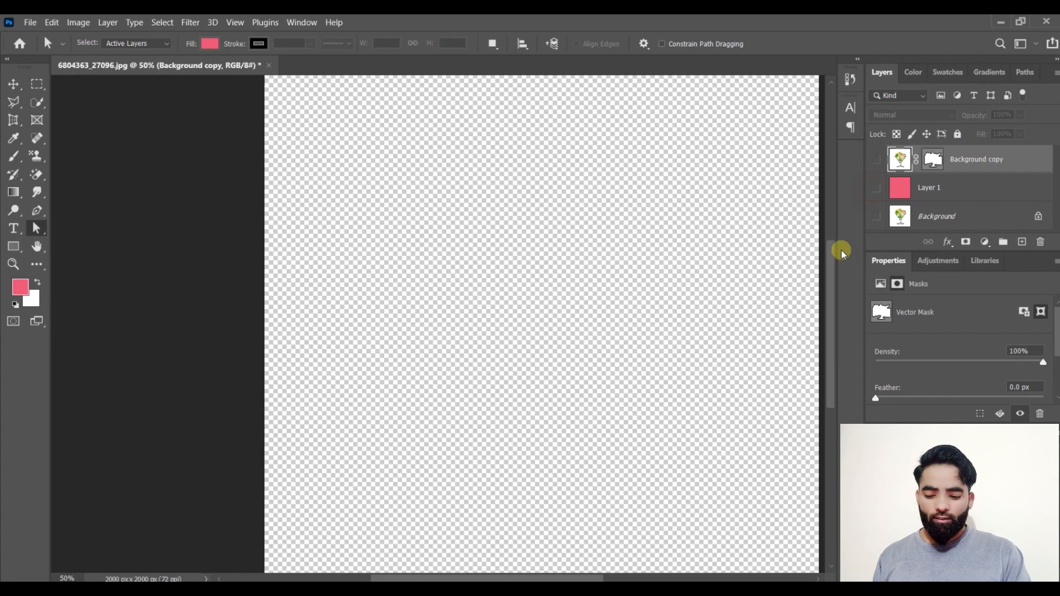
{"action": "left_click", "coordinate": [876, 217]}
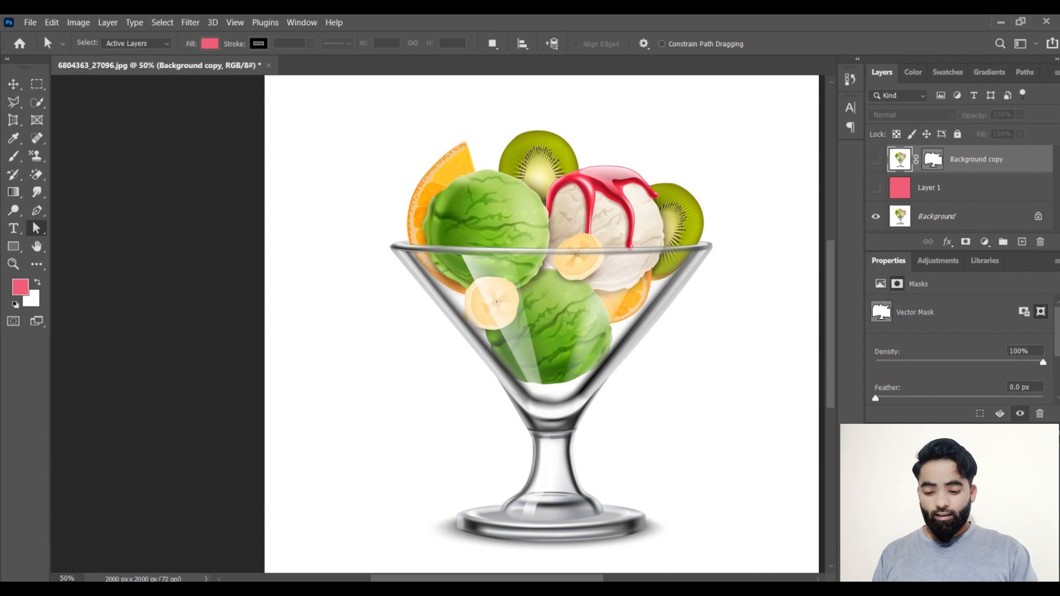
{"action": "left_click", "coordinate": [876, 188]}
{"action": "left_click", "coordinate": [876, 159]}
{"action": "left_click", "coordinate": [876, 216]}
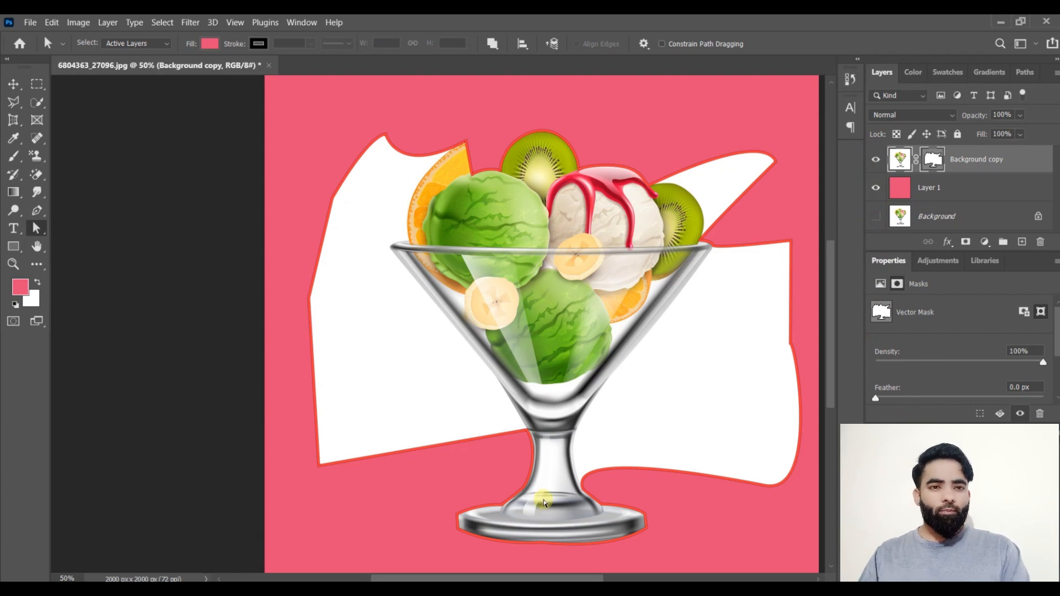
- Undo the layer visibility changes and the outward moves of the mask anchors on the right side of the glass and kiwi
{"action": "key", "text": "ctrl+z"}
{"action": "key", "text": "ctrl+z"}
{"action": "key", "text": "ctrl+z"}
{"action": "key", "text": "ctrl+z"}
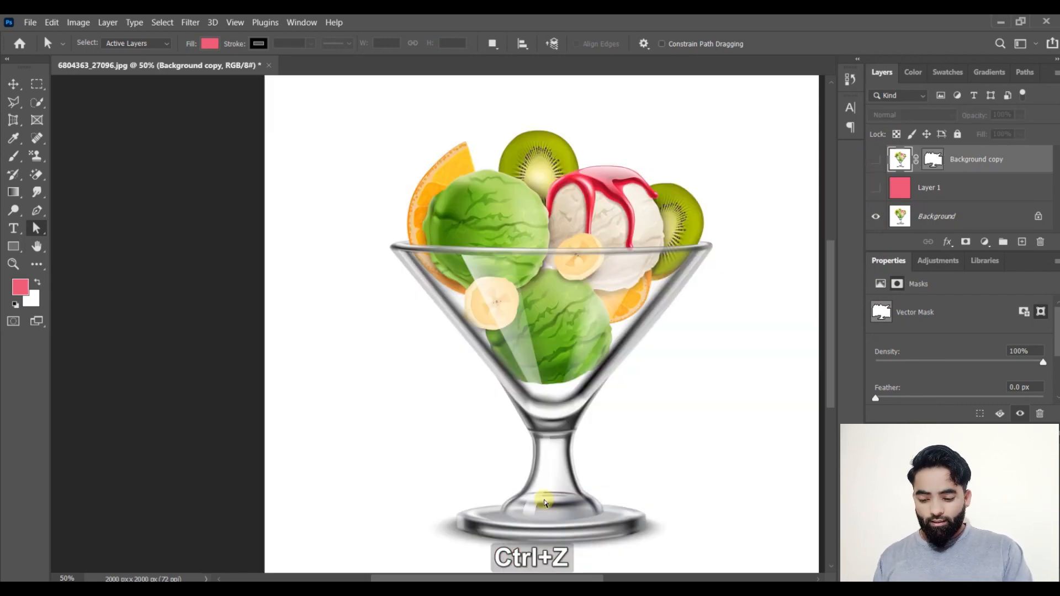
{"action": "key", "text": "ctrl+z"}
{"action": "key", "text": "ctrl+z"}
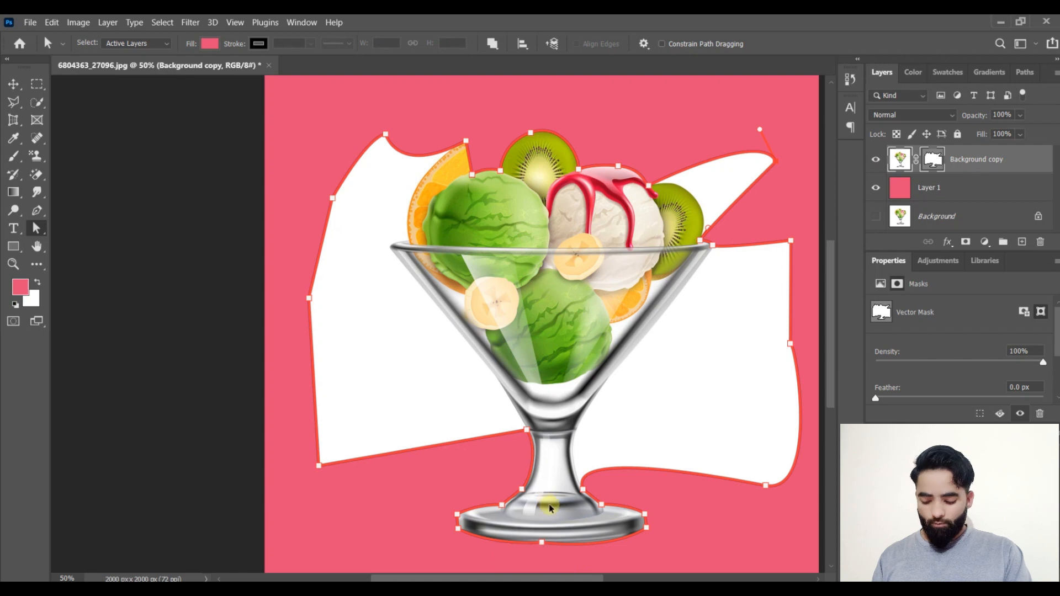
{"action": "key", "text": "ctrl+z"}
{"action": "key", "text": "ctrl+z"}
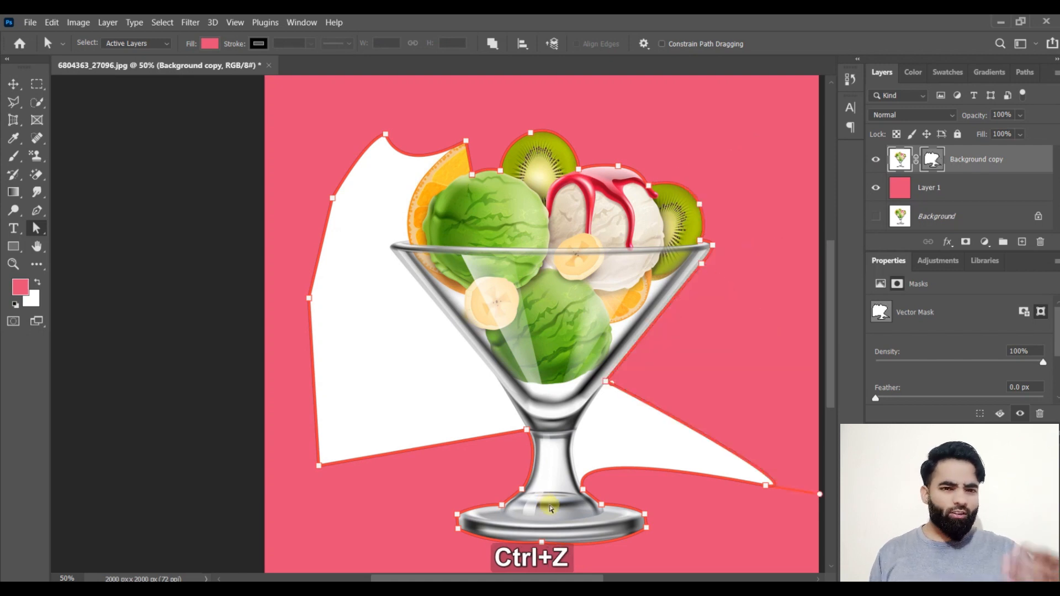
{"action": "key", "text": "ctrl+z"}
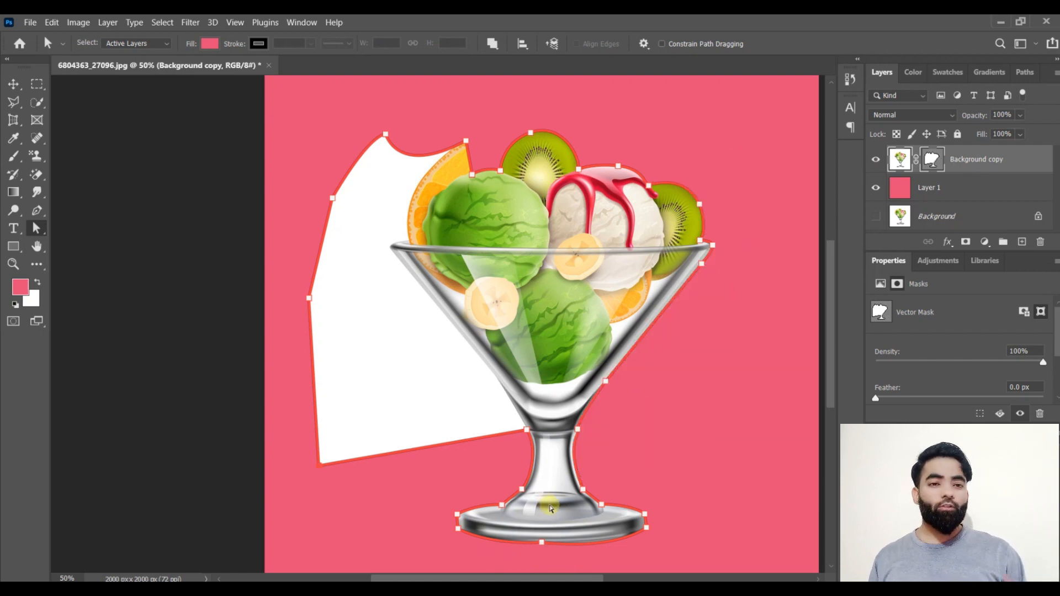